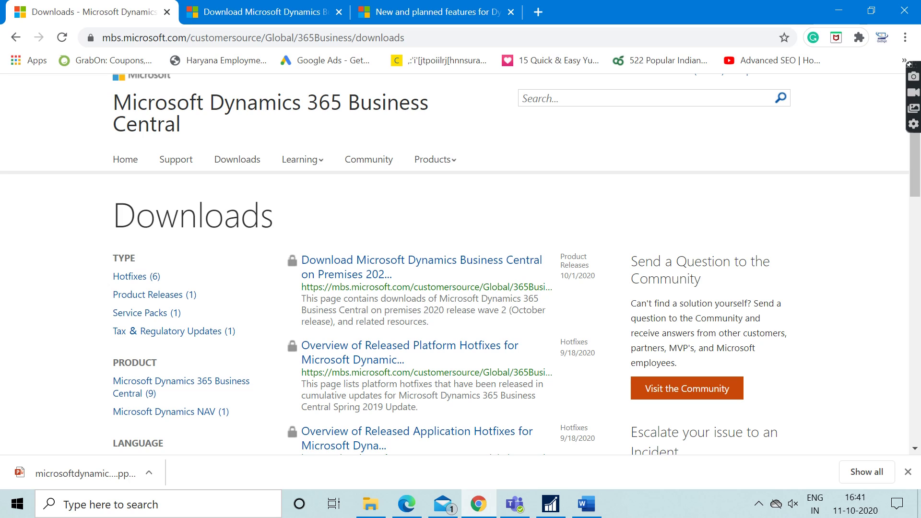
Point out the Business Central on-premises 2020 release download result.
{"action": "left_click", "coordinate": [391, 274]}
{"action": "left_click", "coordinate": [403, 272]}
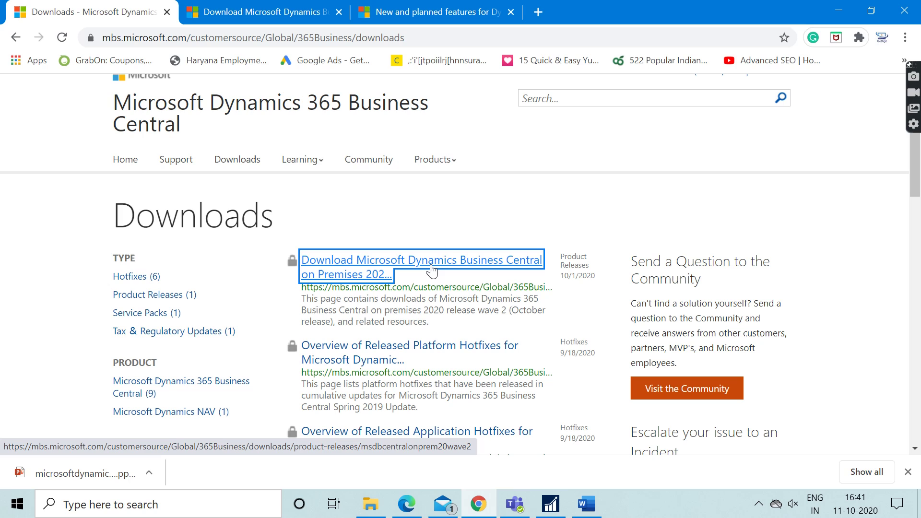
{"action": "left_click", "coordinate": [448, 297]}
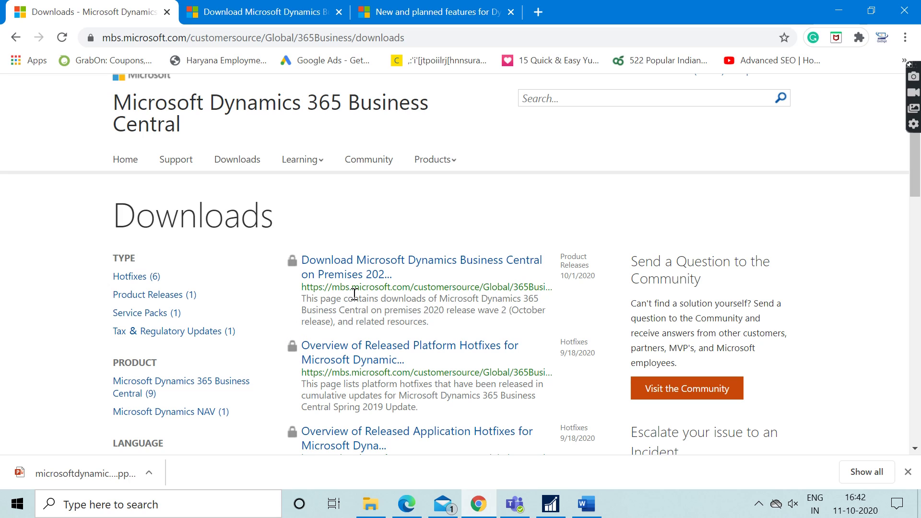
{"action": "left_click", "coordinate": [377, 277]}
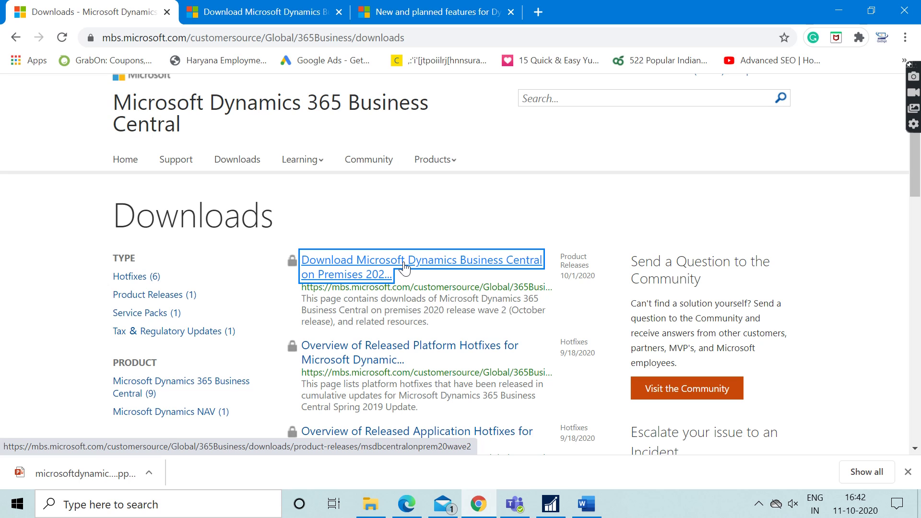
Go to the 2020 Wave 2 on-premises download page and scroll to the Product Downloads table.
{"action": "left_click", "coordinate": [249, 13]}
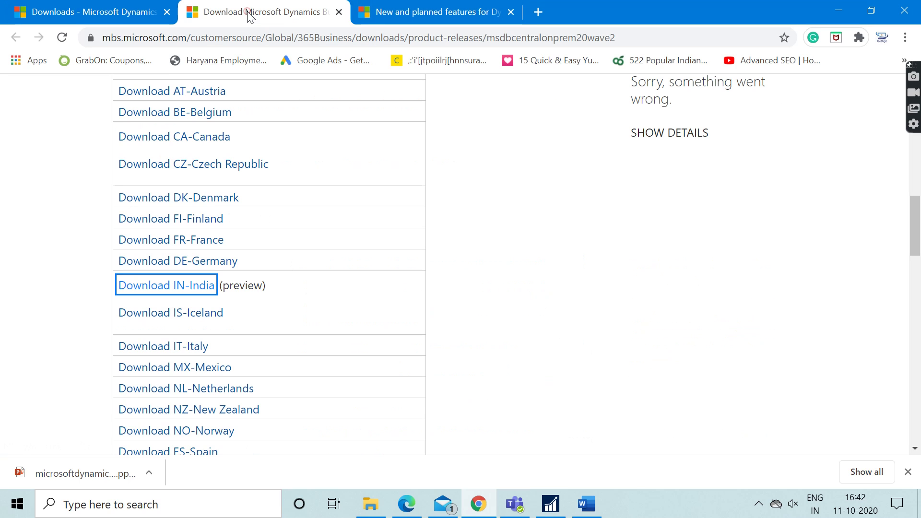
{"action": "scroll", "coordinate": [520, 231], "scroll_direction": "down", "scroll_amount": 1}
{"action": "scroll", "coordinate": [520, 232], "scroll_direction": "up", "scroll_amount": 5}
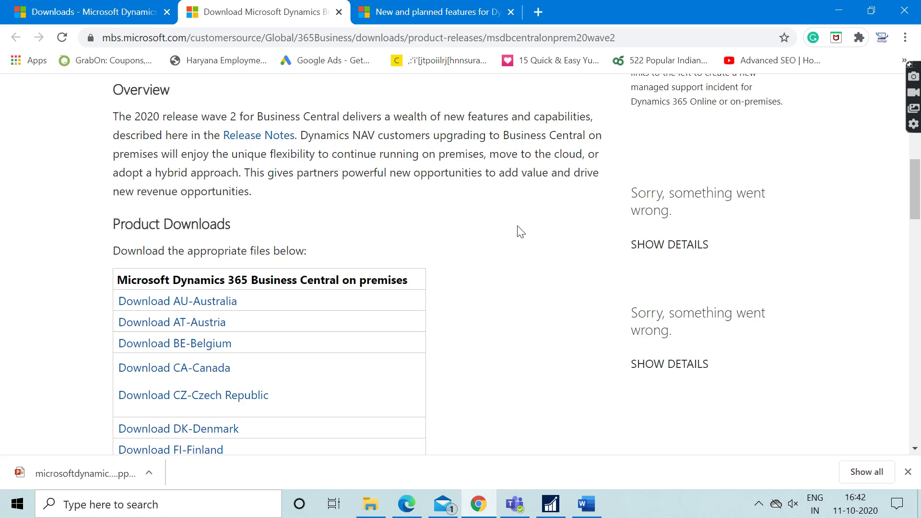
{"action": "scroll", "coordinate": [520, 232], "scroll_direction": "up", "scroll_amount": 5}
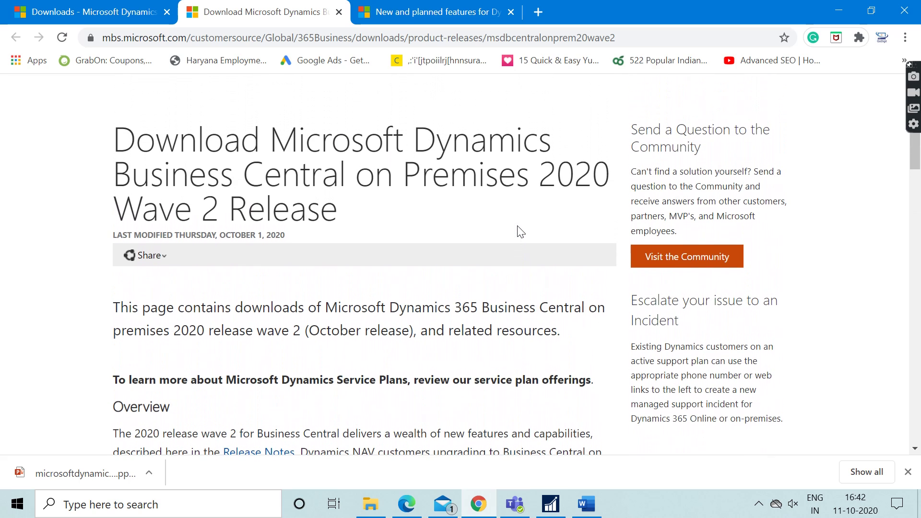
{"action": "scroll", "coordinate": [519, 230], "scroll_direction": "down", "scroll_amount": 5}
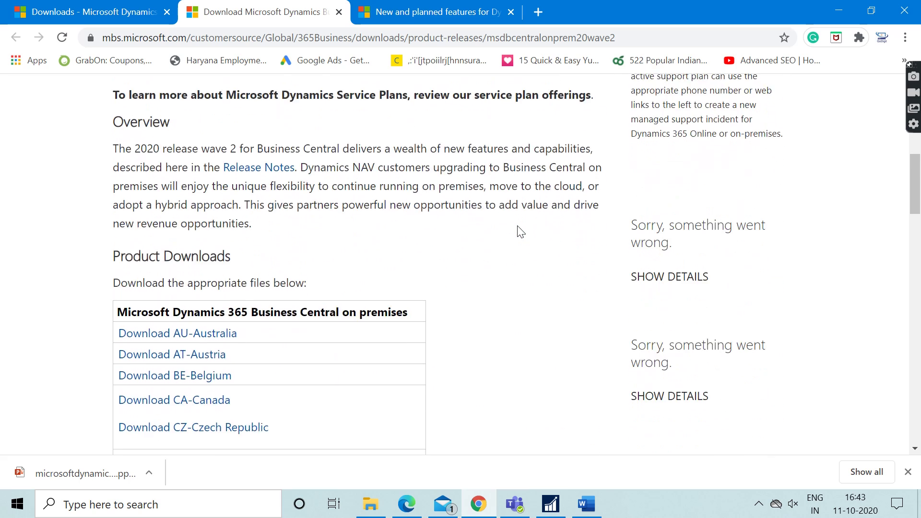
{"action": "scroll", "coordinate": [520, 231], "scroll_direction": "down", "scroll_amount": 1}
{"action": "scroll", "coordinate": [521, 231], "scroll_direction": "down", "scroll_amount": 2}
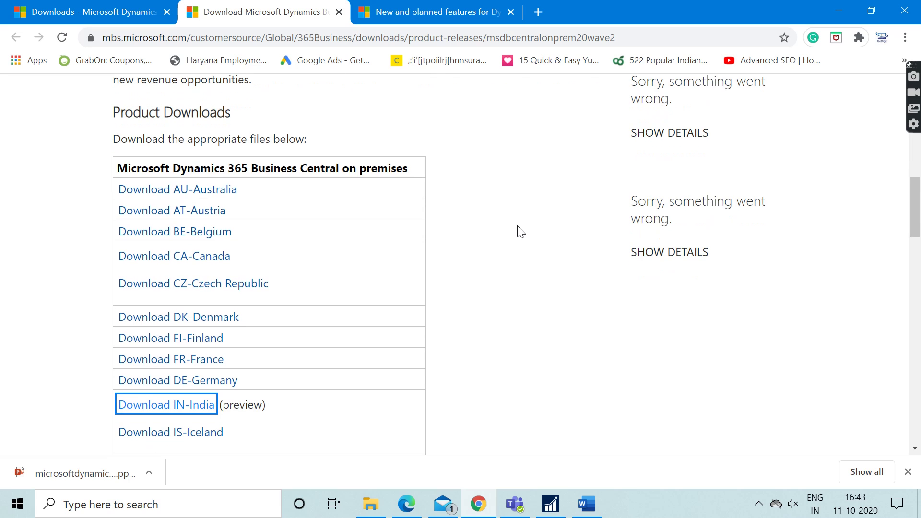
{"action": "scroll", "coordinate": [520, 232], "scroll_direction": "down", "scroll_amount": 1}
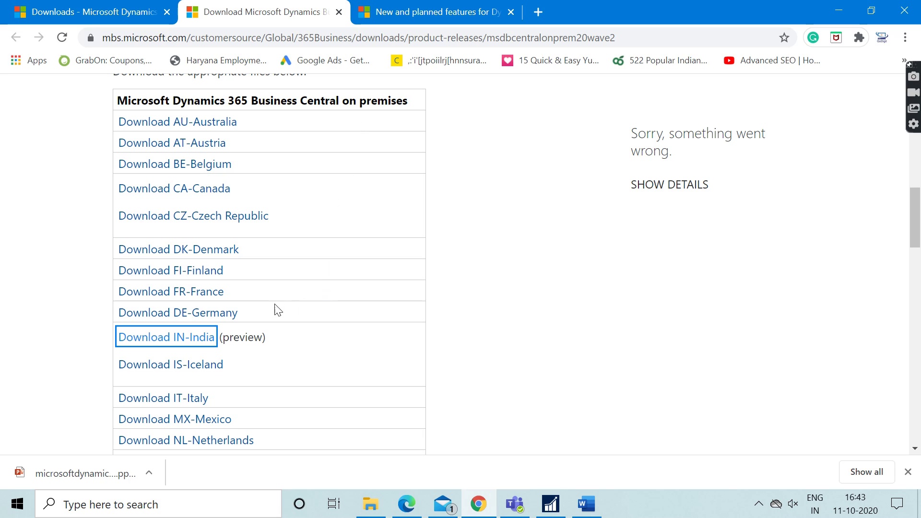
Highlight the '(preview)' label and point out the Download IN-India link.
{"action": "left_click", "coordinate": [220, 337]}
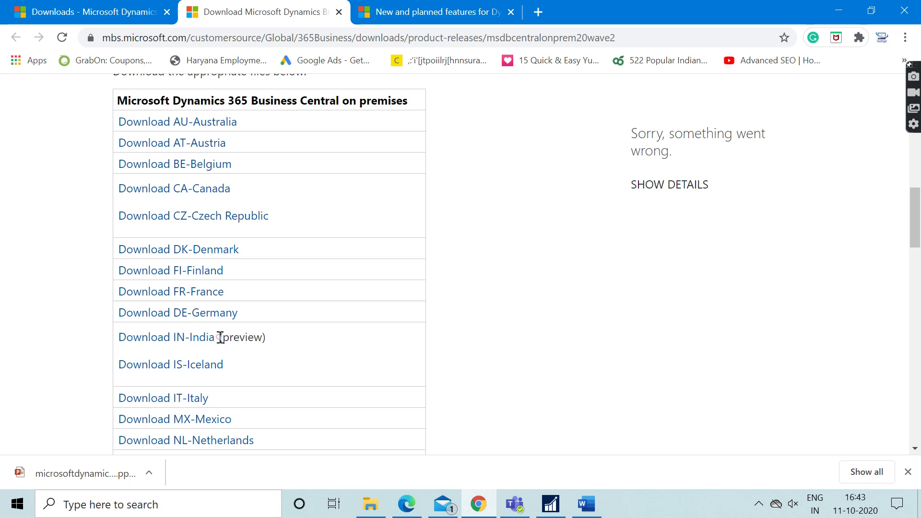
{"action": "left_click_drag", "start_coordinate": [221, 337], "coordinate": [270, 338]}
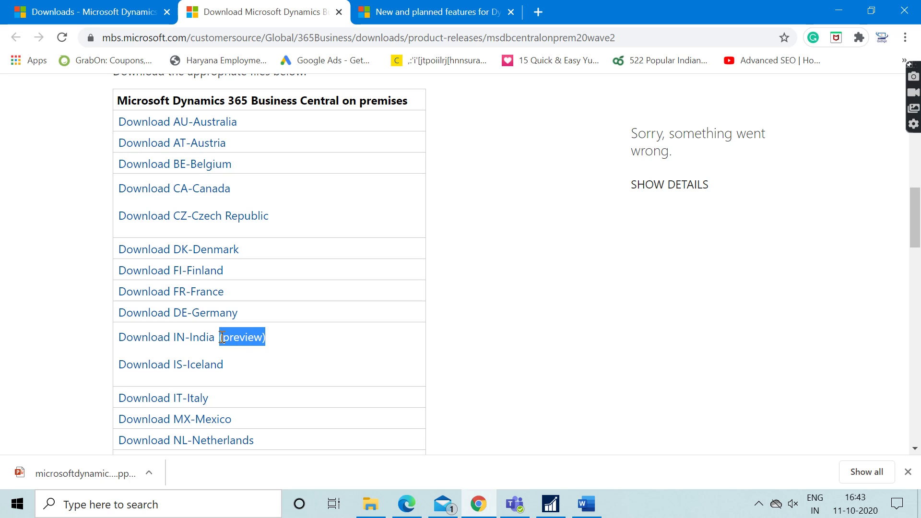
{"action": "left_click", "coordinate": [181, 344]}
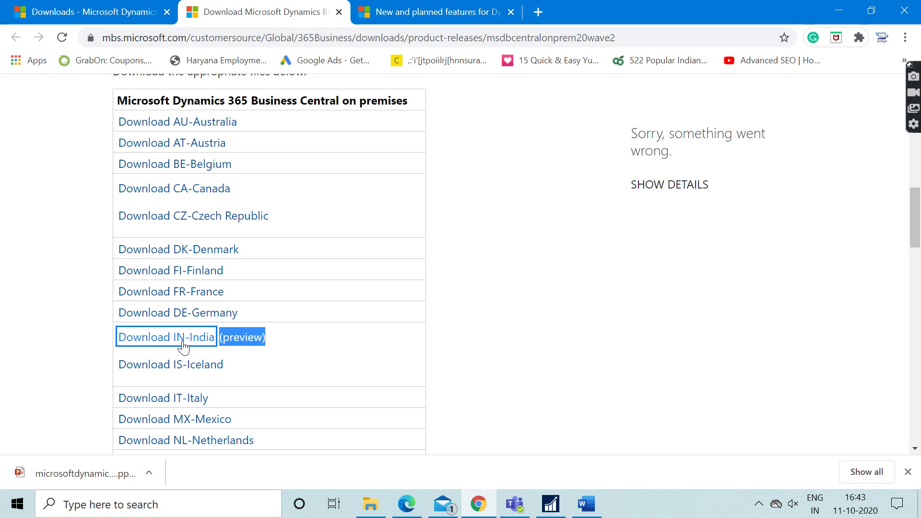
{"action": "left_click", "coordinate": [199, 344]}
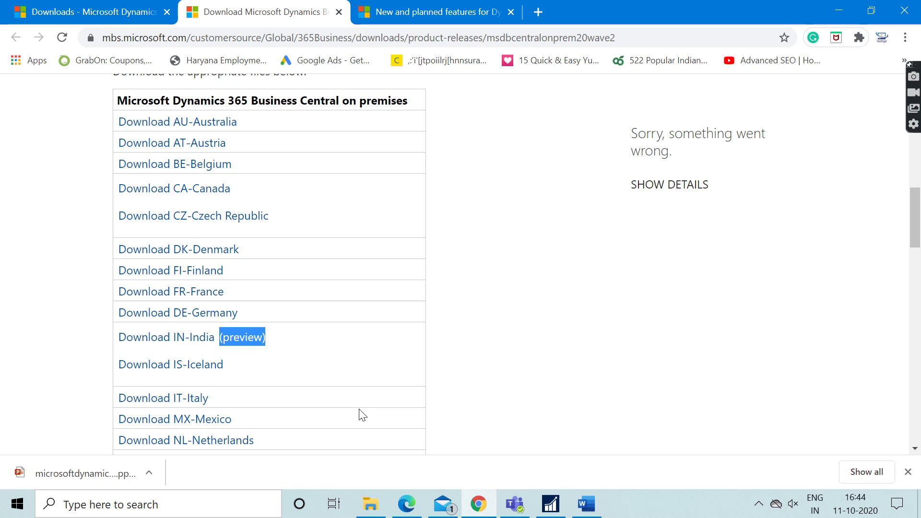
{"action": "key", "text": "shift+Tab"}
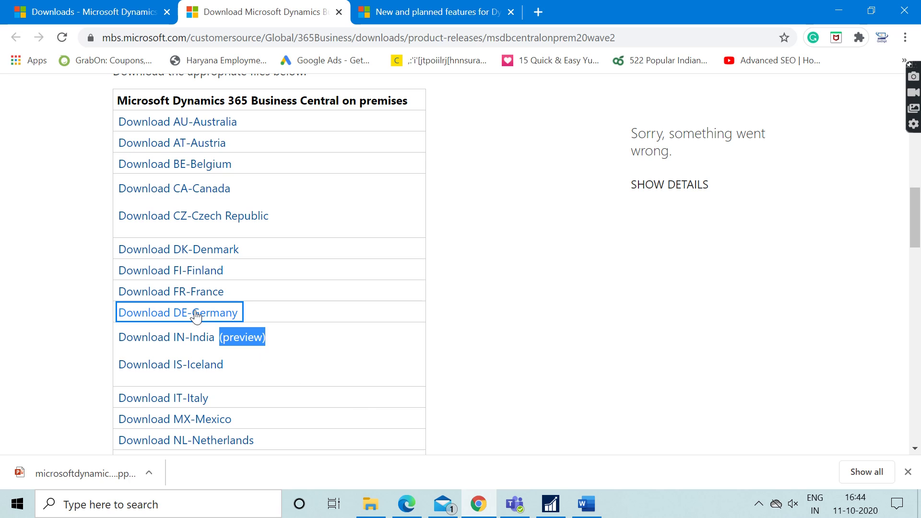
{"action": "key", "text": "Tab"}
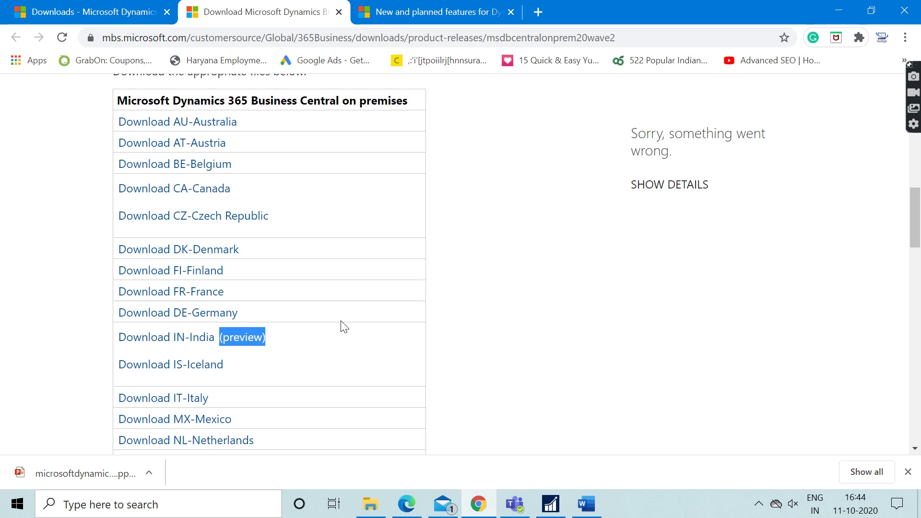
{"action": "left_click", "coordinate": [169, 339]}
{"action": "left_click", "coordinate": [213, 337]}
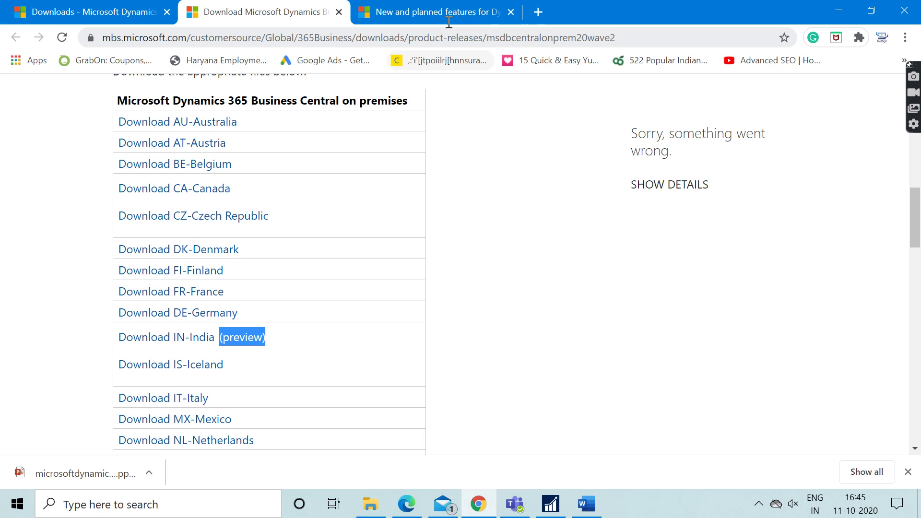
Return to the planned-features page and scroll through the Administration features table.
{"action": "left_click", "coordinate": [432, 13]}
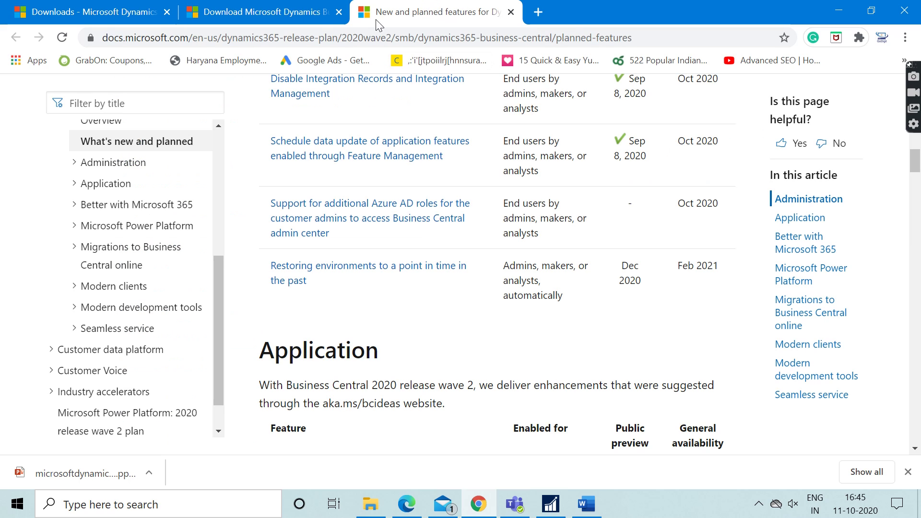
{"action": "scroll", "coordinate": [518, 94], "scroll_direction": "up", "scroll_amount": 15}
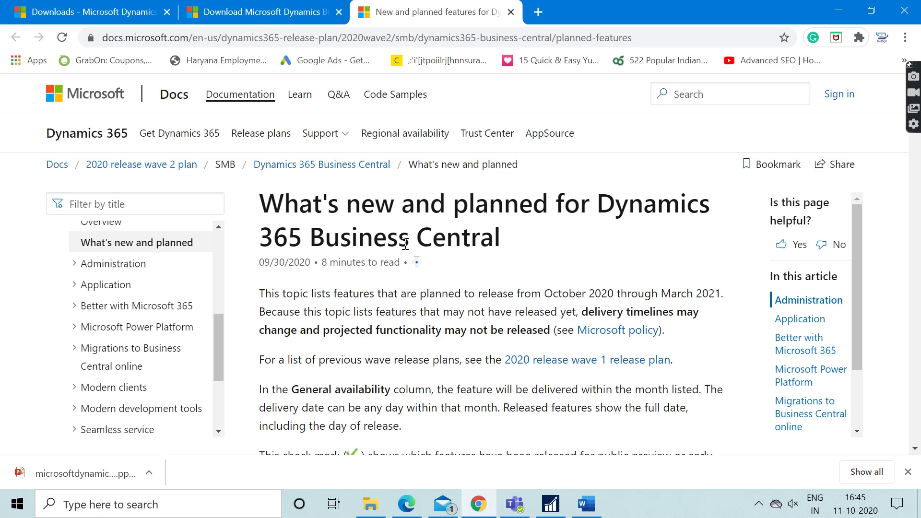
{"action": "scroll", "coordinate": [405, 245], "scroll_direction": "down", "scroll_amount": 2}
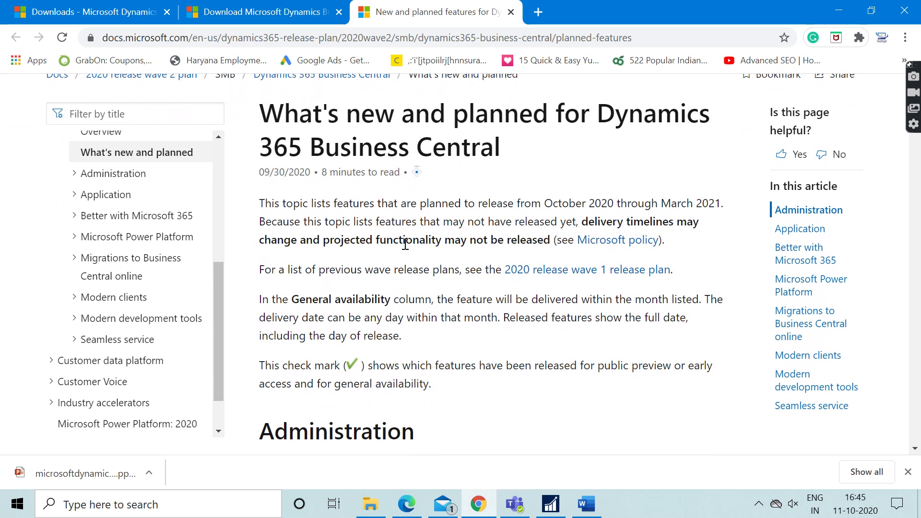
{"action": "scroll", "coordinate": [405, 245], "scroll_direction": "down", "scroll_amount": 5}
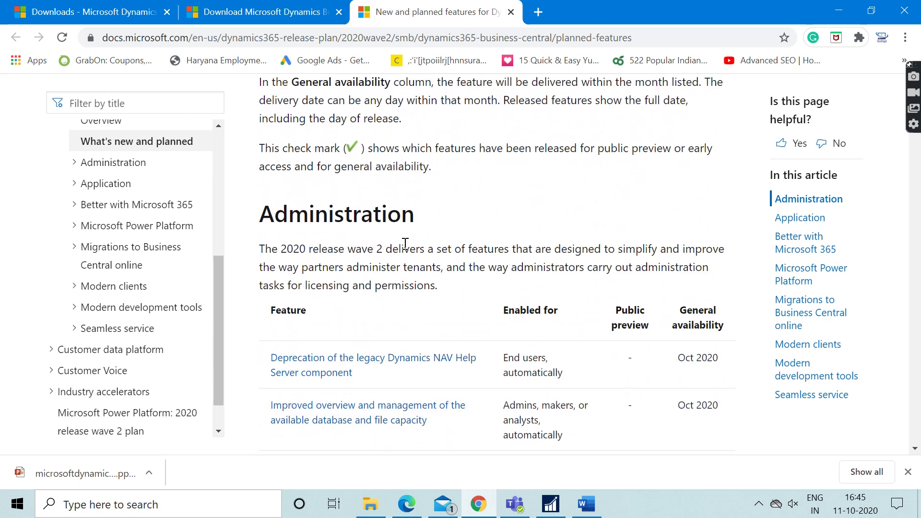
{"action": "scroll", "coordinate": [406, 244], "scroll_direction": "down", "scroll_amount": 1}
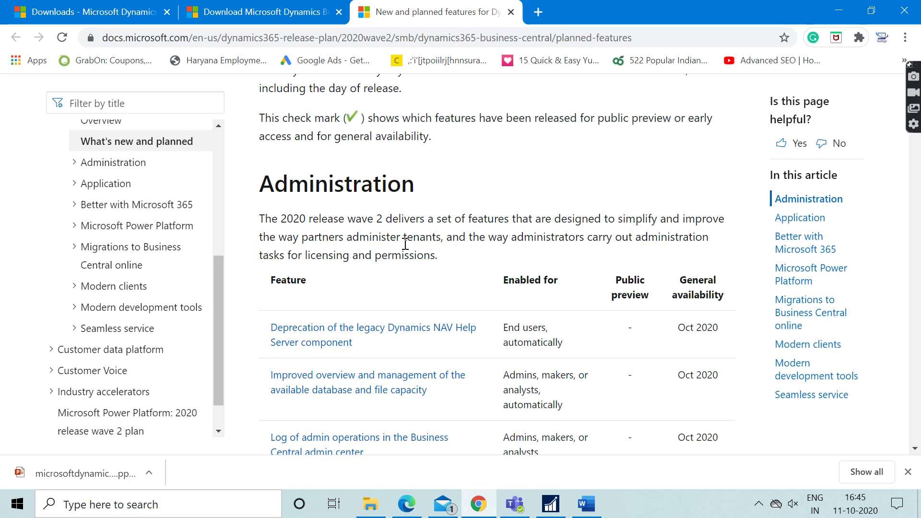
{"action": "scroll", "coordinate": [406, 245], "scroll_direction": "down", "scroll_amount": 2}
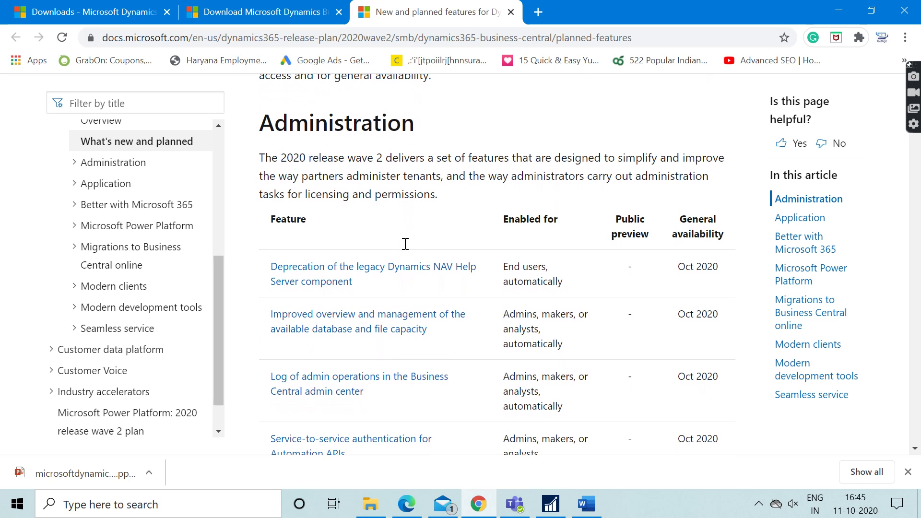
{"action": "scroll", "coordinate": [405, 245], "scroll_direction": "up", "scroll_amount": 1}
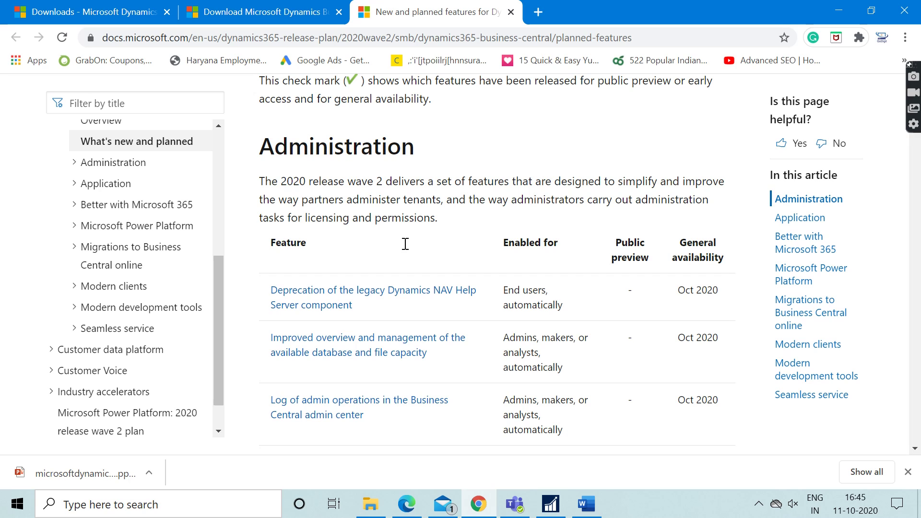
{"action": "scroll", "coordinate": [405, 244], "scroll_direction": "down", "scroll_amount": 1}
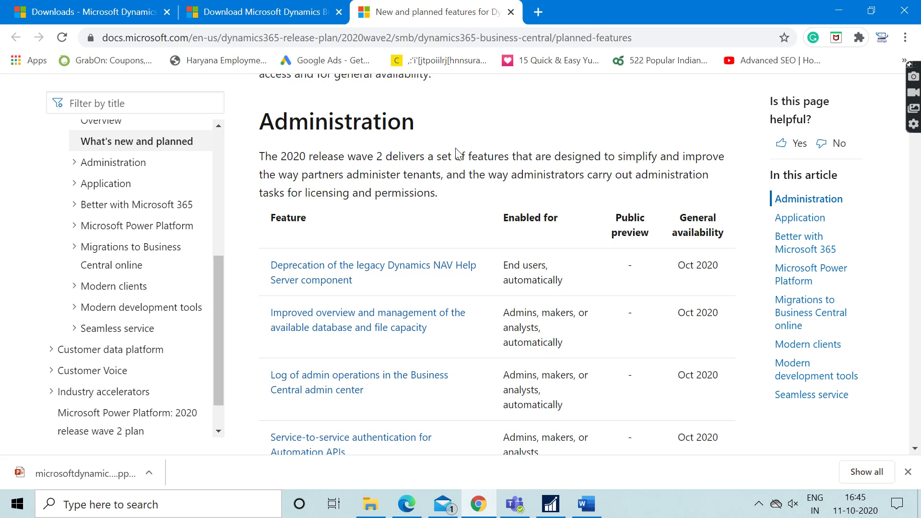
{"action": "scroll", "coordinate": [455, 153], "scroll_direction": "down", "scroll_amount": 2}
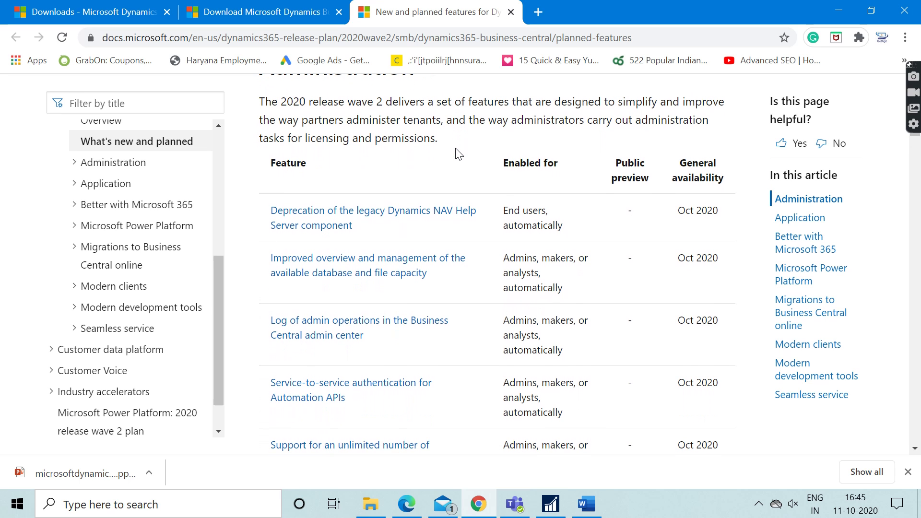
Scroll through the Application features table down to Better with Microsoft 365.
{"action": "scroll", "coordinate": [402, 391], "scroll_direction": "down", "scroll_amount": 3}
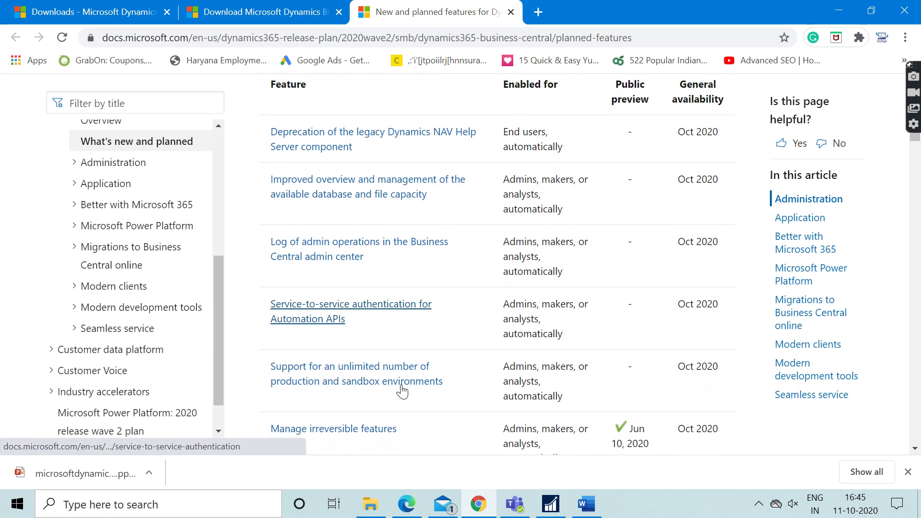
{"action": "scroll", "coordinate": [402, 391], "scroll_direction": "down", "scroll_amount": 1}
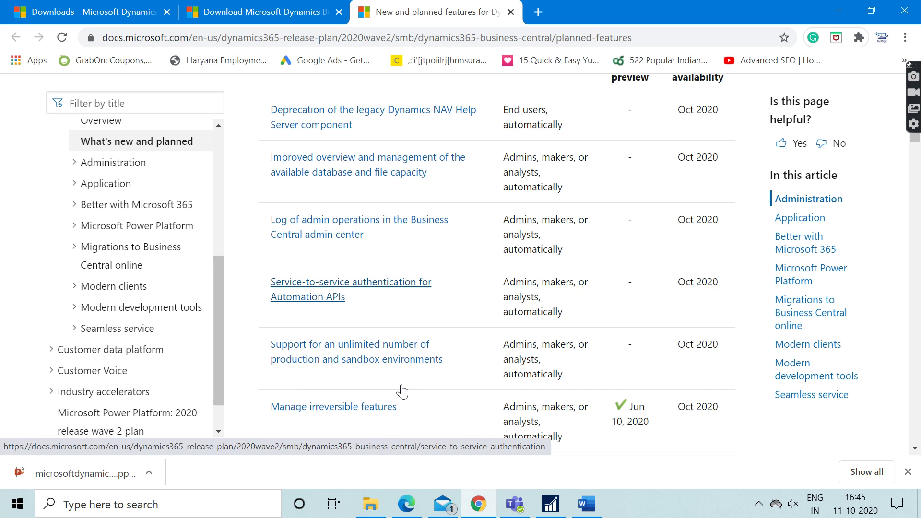
{"action": "scroll", "coordinate": [402, 391], "scroll_direction": "down", "scroll_amount": 5}
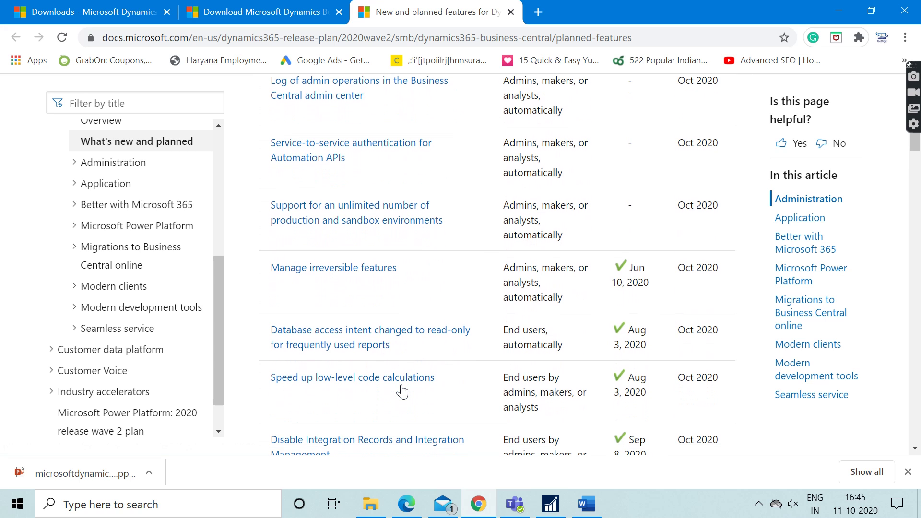
{"action": "scroll", "coordinate": [402, 391], "scroll_direction": "down", "scroll_amount": 5}
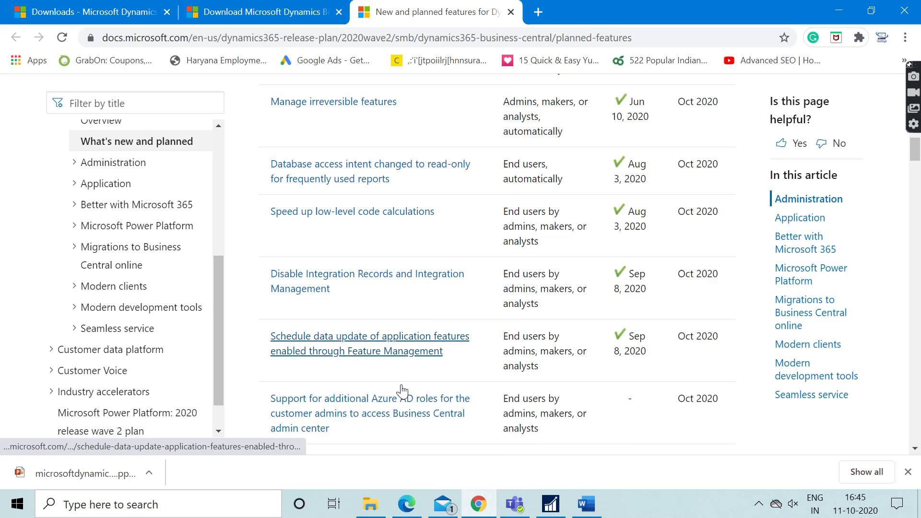
{"action": "scroll", "coordinate": [402, 391], "scroll_direction": "down", "scroll_amount": 5}
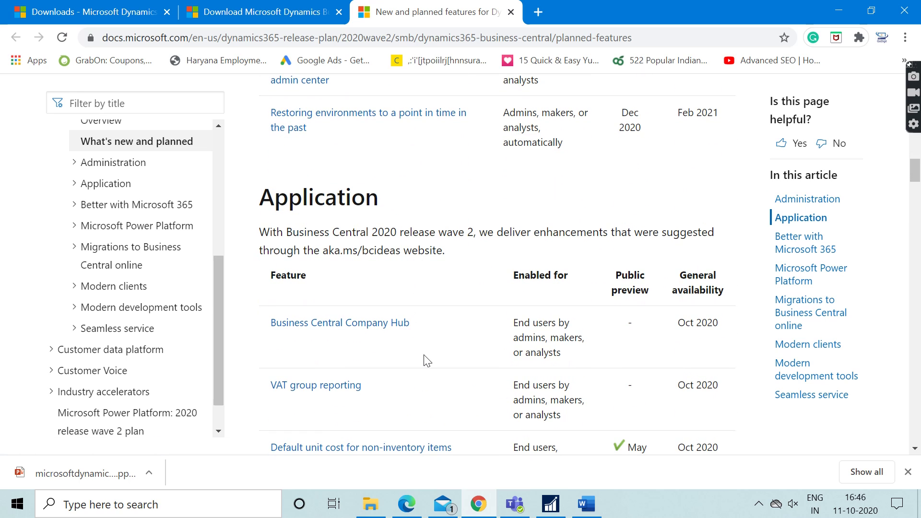
{"action": "scroll", "coordinate": [425, 362], "scroll_direction": "down", "scroll_amount": 3}
{"action": "scroll", "coordinate": [425, 361], "scroll_direction": "down", "scroll_amount": 2}
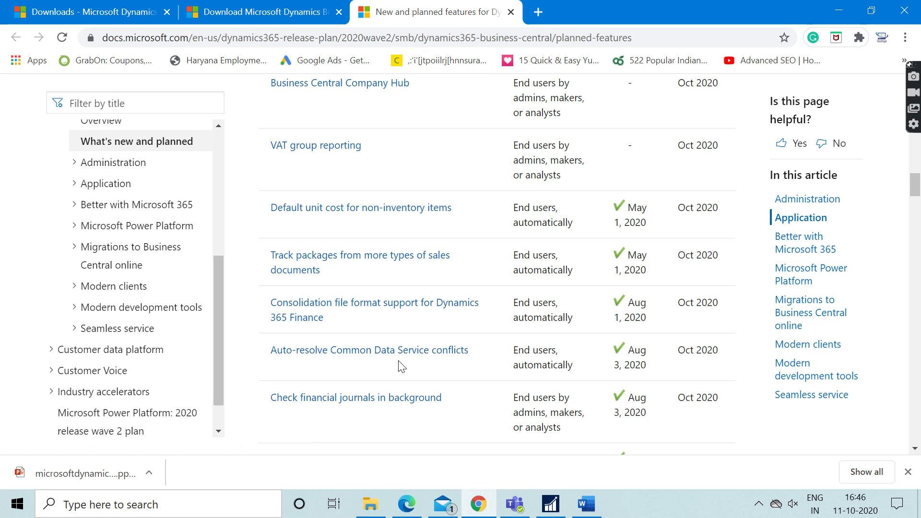
{"action": "scroll", "coordinate": [402, 367], "scroll_direction": "down", "scroll_amount": 10}
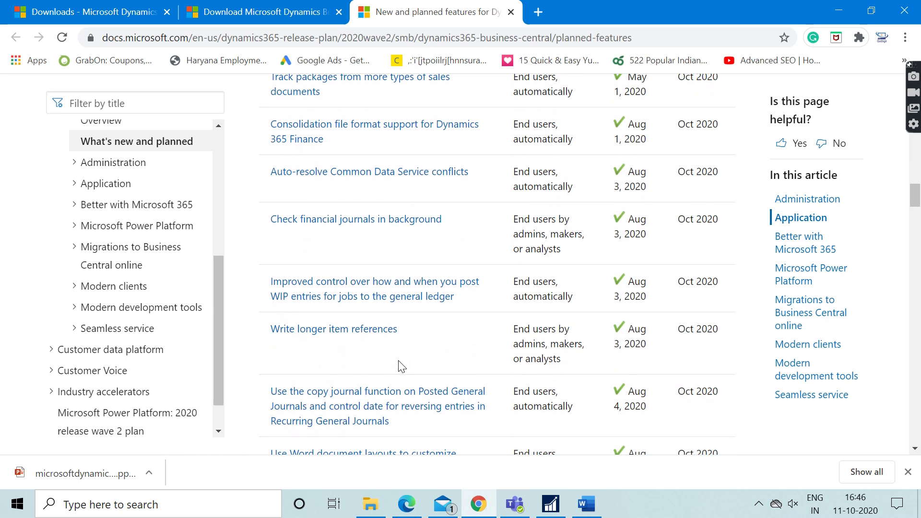
{"action": "scroll", "coordinate": [402, 366], "scroll_direction": "down", "scroll_amount": 9}
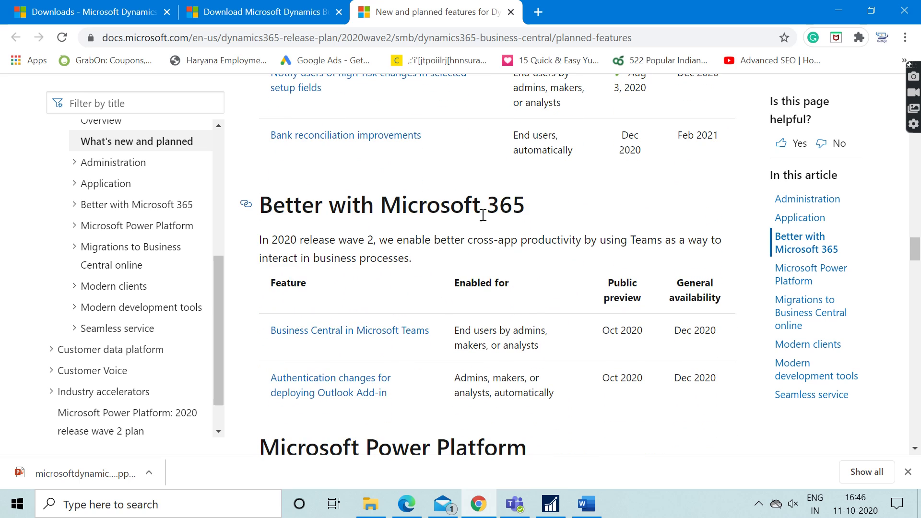
Review the Microsoft Power Platform section, highlighting its heading.
{"action": "scroll", "coordinate": [512, 234], "scroll_direction": "down", "scroll_amount": 2}
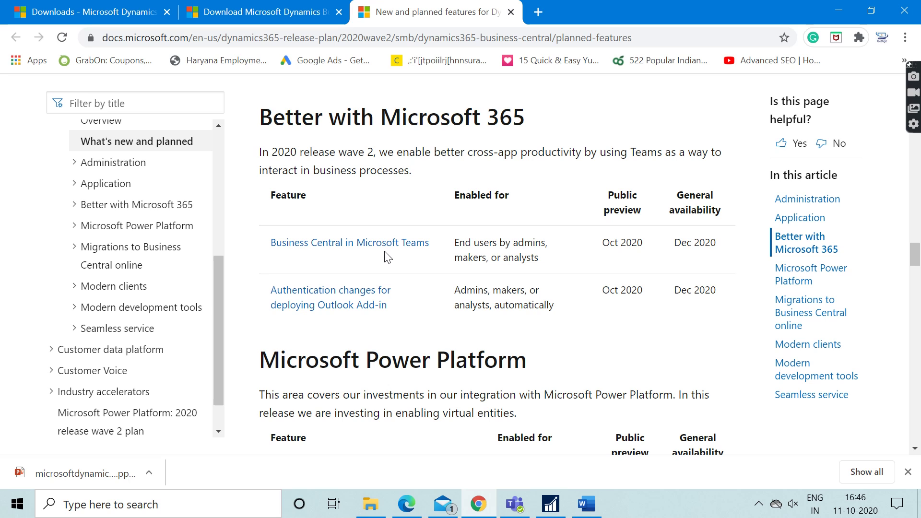
{"action": "scroll", "coordinate": [387, 257], "scroll_direction": "down", "scroll_amount": 2}
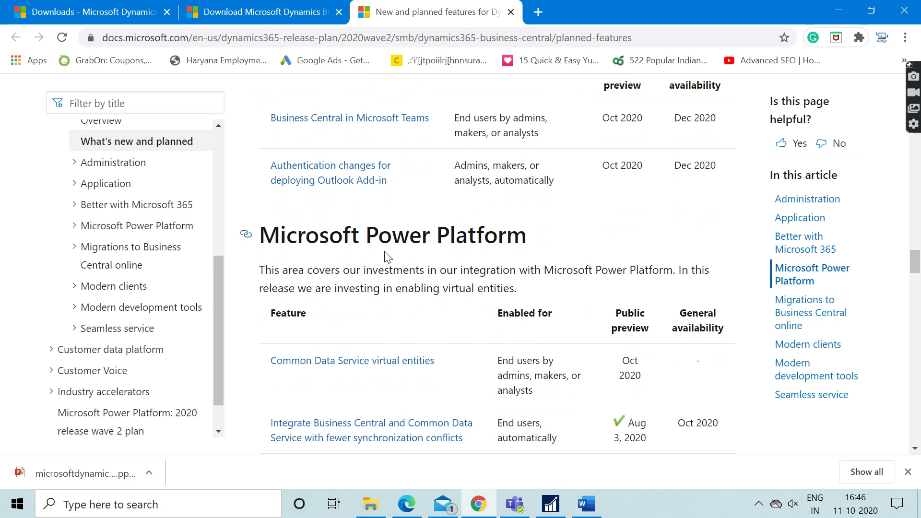
{"action": "left_click_drag", "start_coordinate": [302, 235], "coordinate": [503, 242]}
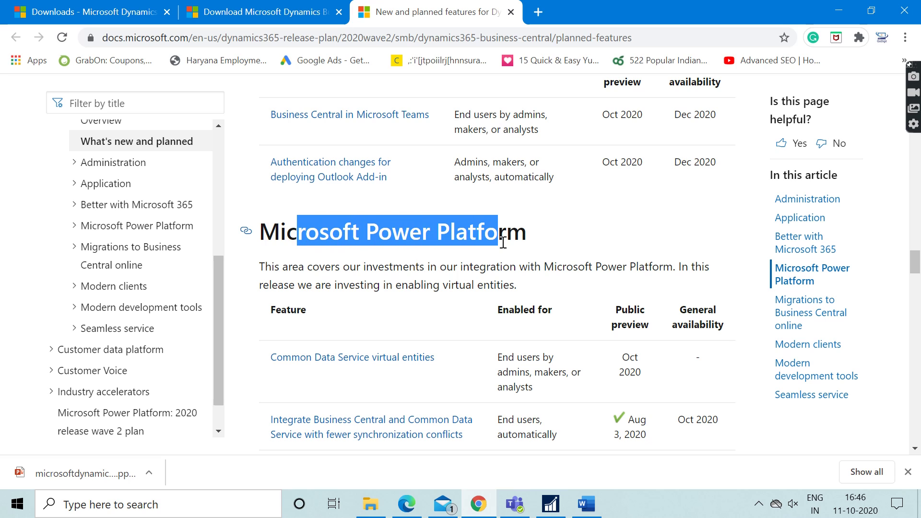
{"action": "scroll", "coordinate": [501, 243], "scroll_direction": "down", "scroll_amount": 2}
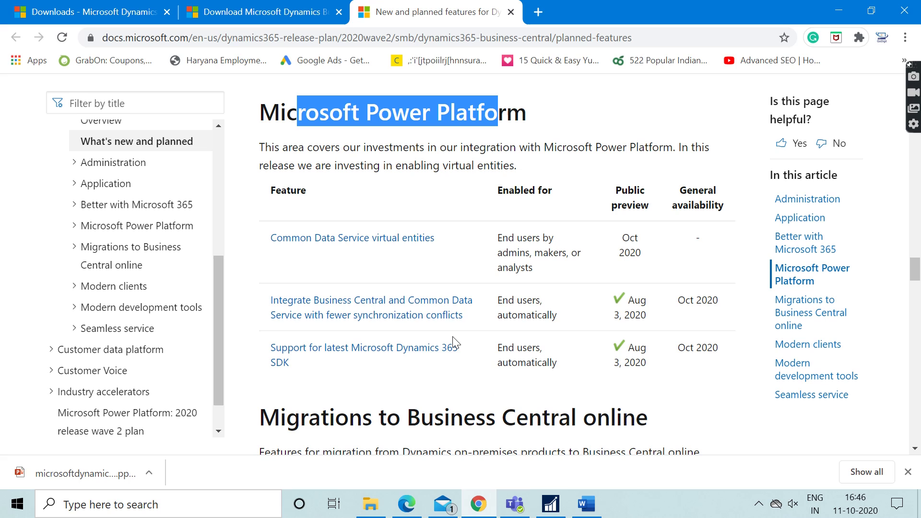
{"action": "scroll", "coordinate": [570, 323], "scroll_direction": "down", "scroll_amount": 4}
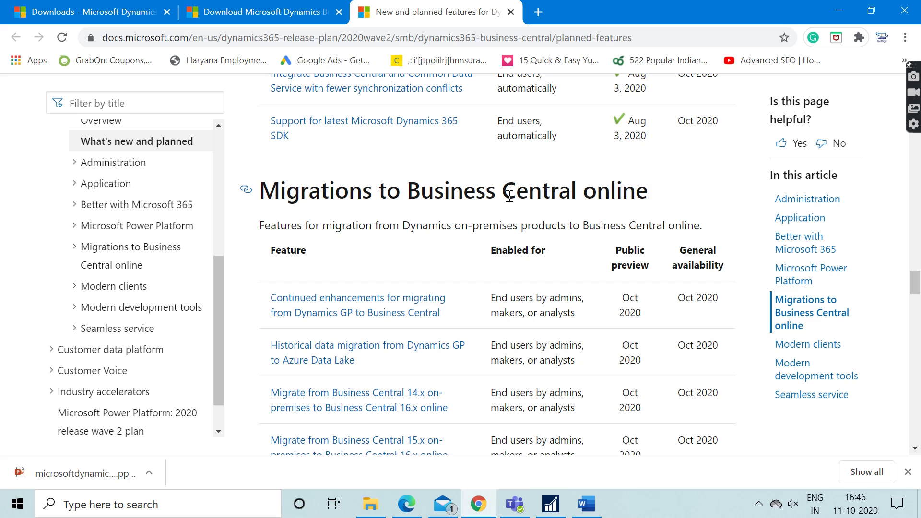
Highlight 'online' in the Migrations heading and scroll on to Modern clients.
{"action": "scroll", "coordinate": [509, 196], "scroll_direction": "down", "scroll_amount": 1}
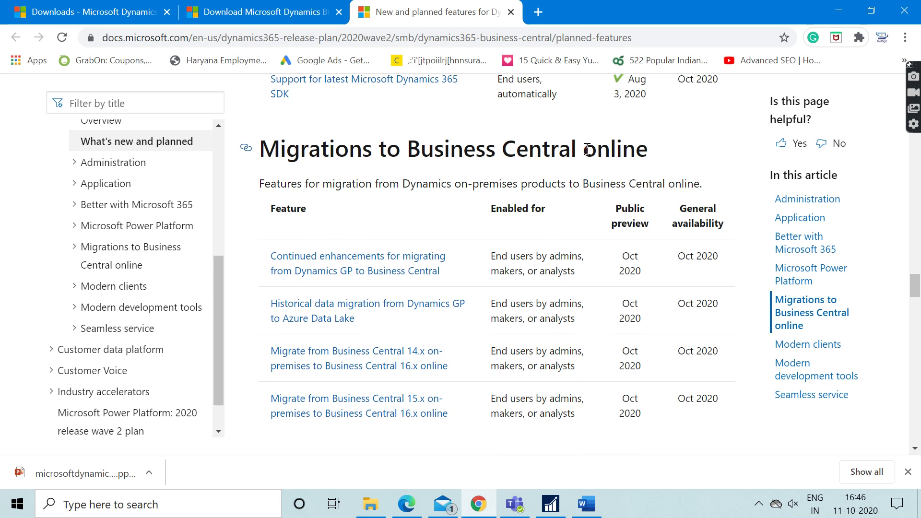
{"action": "left_click_drag", "start_coordinate": [585, 150], "coordinate": [657, 158]}
{"action": "scroll", "coordinate": [659, 161], "scroll_direction": "down", "scroll_amount": 2}
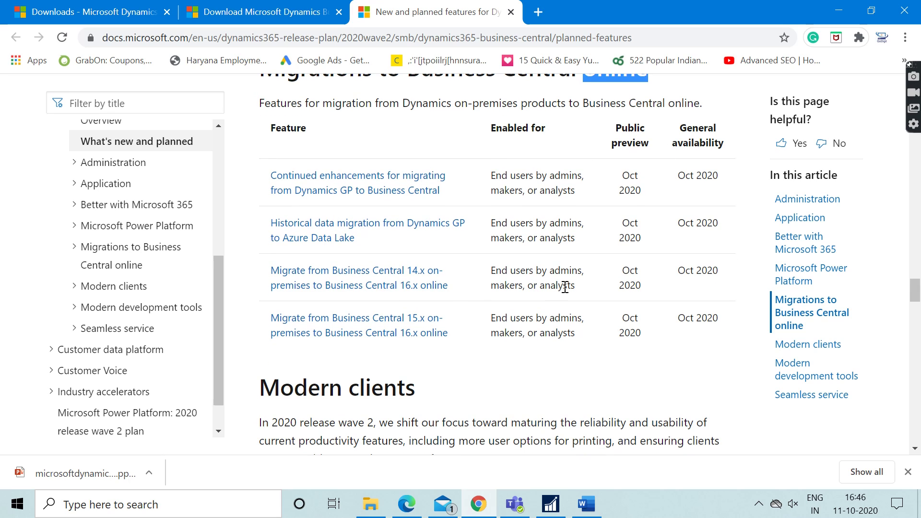
{"action": "scroll", "coordinate": [565, 287], "scroll_direction": "down", "scroll_amount": 4}
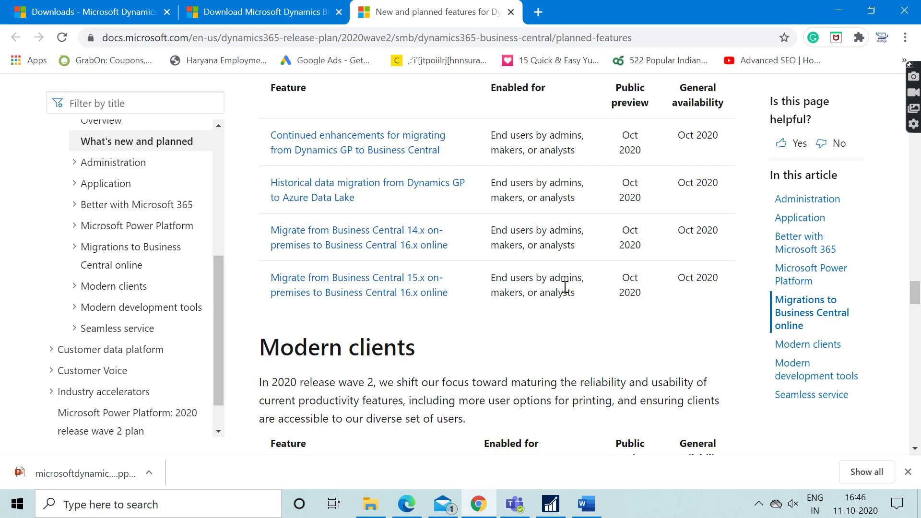
{"action": "scroll", "coordinate": [565, 287], "scroll_direction": "down", "scroll_amount": 2}
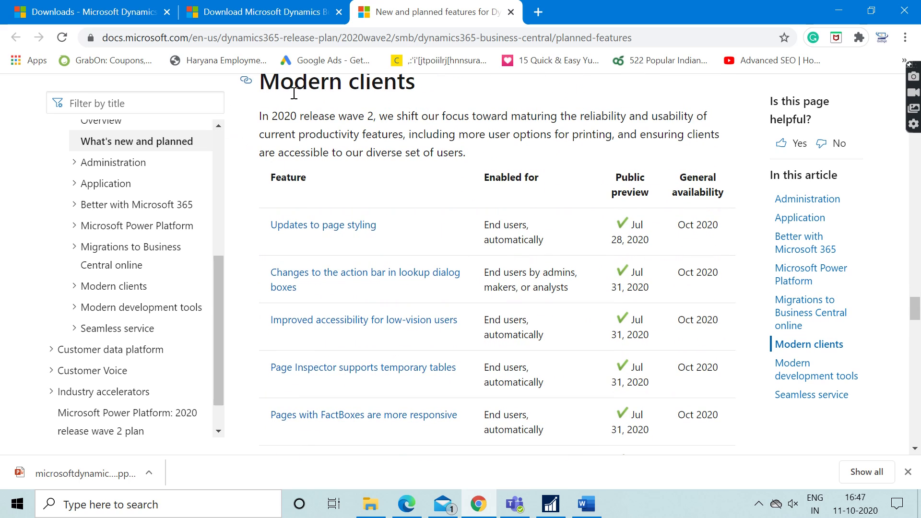
Scroll through Modern clients and Modern development tools to Seamless service, then back up.
{"action": "scroll", "coordinate": [382, 276], "scroll_direction": "down", "scroll_amount": 1}
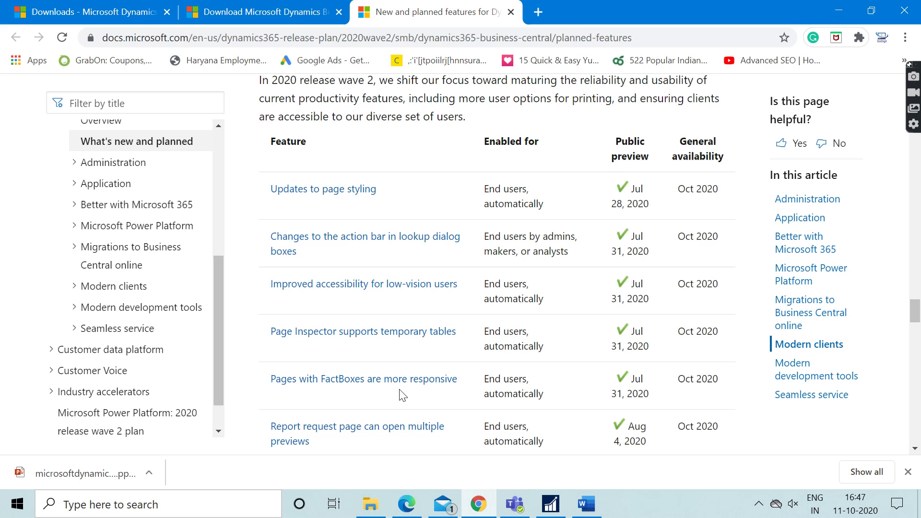
{"action": "scroll", "coordinate": [402, 395], "scroll_direction": "down", "scroll_amount": 6}
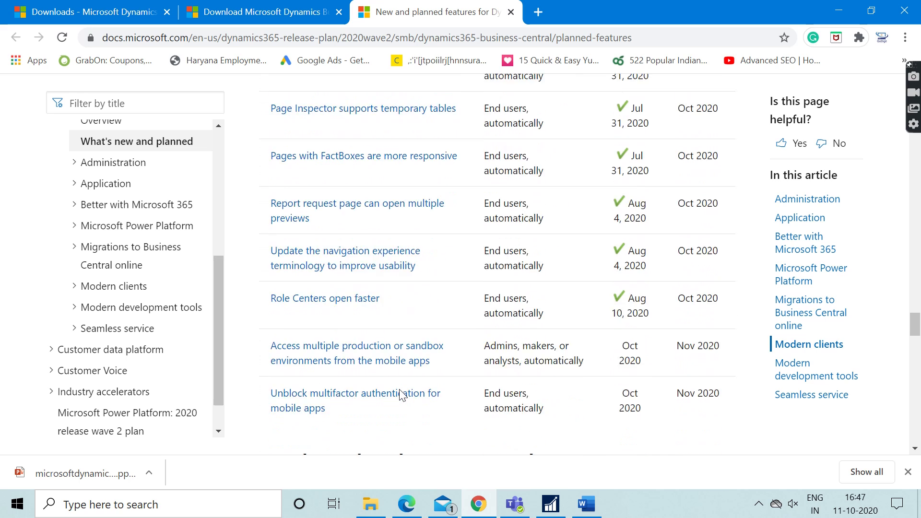
{"action": "scroll", "coordinate": [401, 395], "scroll_direction": "down", "scroll_amount": 7}
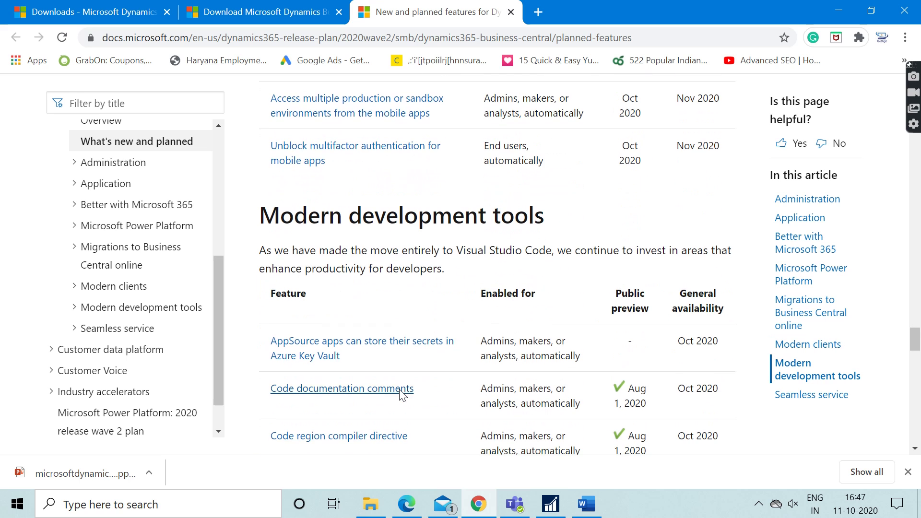
{"action": "scroll", "coordinate": [402, 395], "scroll_direction": "down", "scroll_amount": 8}
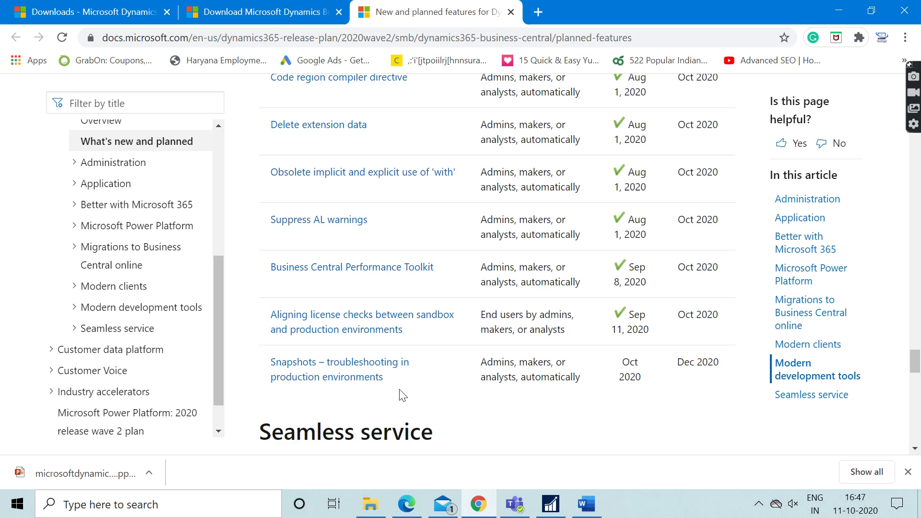
{"action": "scroll", "coordinate": [402, 395], "scroll_direction": "down", "scroll_amount": 3}
{"action": "scroll", "coordinate": [402, 395], "scroll_direction": "up", "scroll_amount": 6}
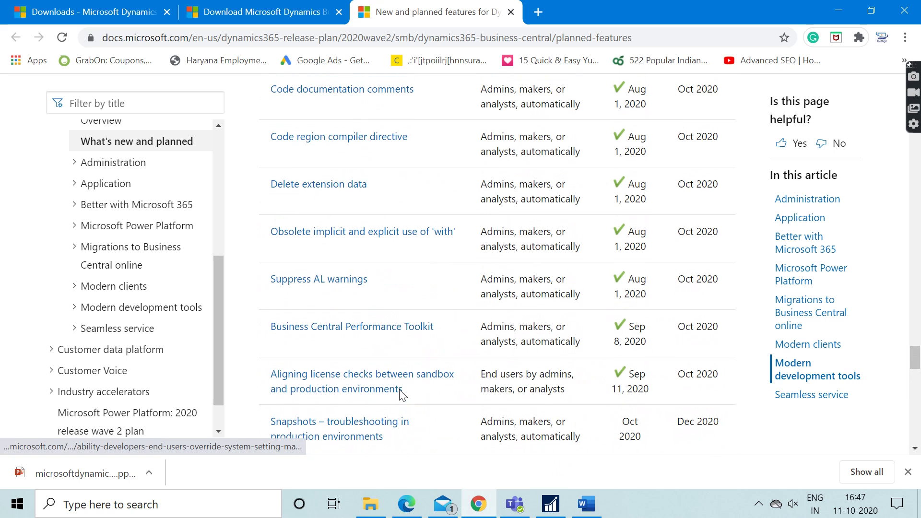
{"action": "scroll", "coordinate": [401, 396], "scroll_direction": "up", "scroll_amount": 10}
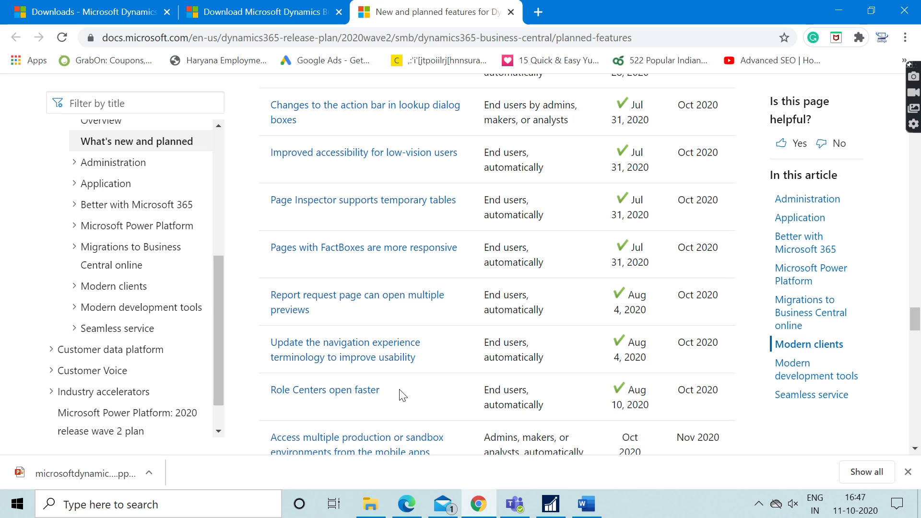
Scroll back up to the August 2020 Application rows, such as longer item references.
{"action": "scroll", "coordinate": [594, 215], "scroll_direction": "up", "scroll_amount": 10}
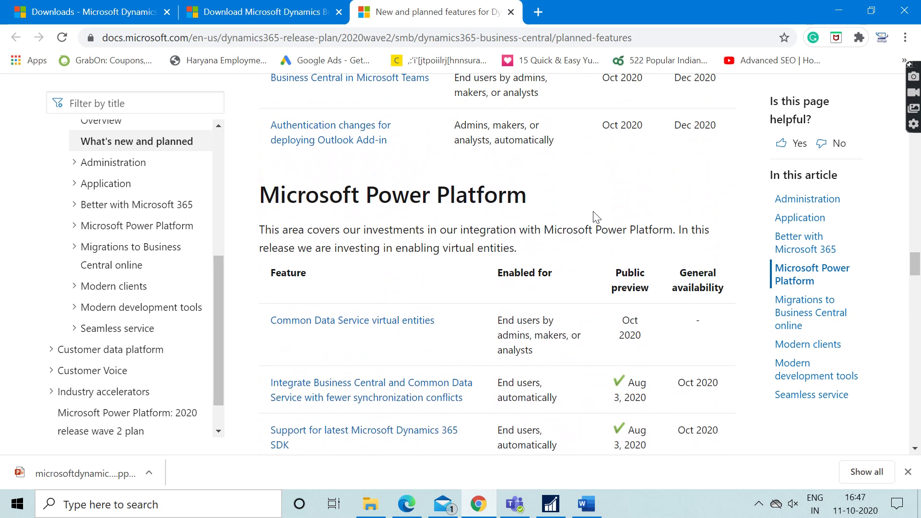
{"action": "scroll", "coordinate": [595, 216], "scroll_direction": "up", "scroll_amount": 6}
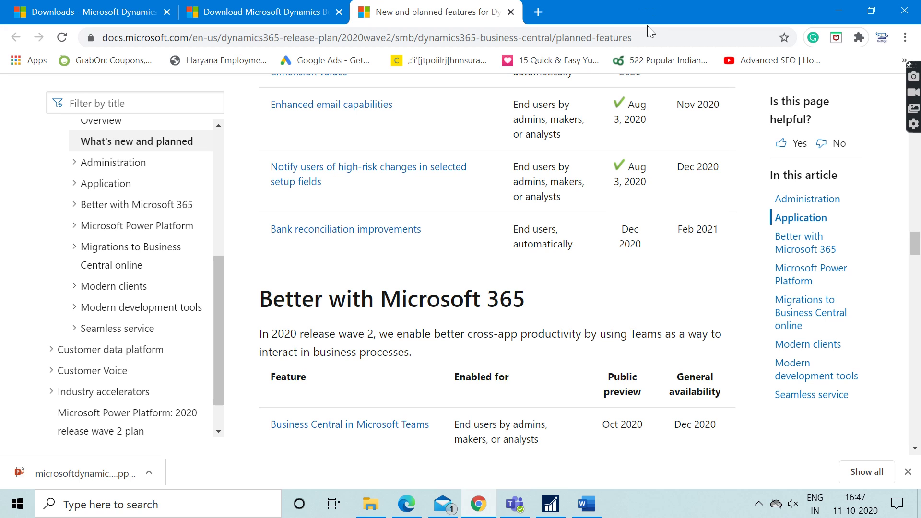
{"action": "scroll", "coordinate": [537, 277], "scroll_direction": "up", "scroll_amount": 5}
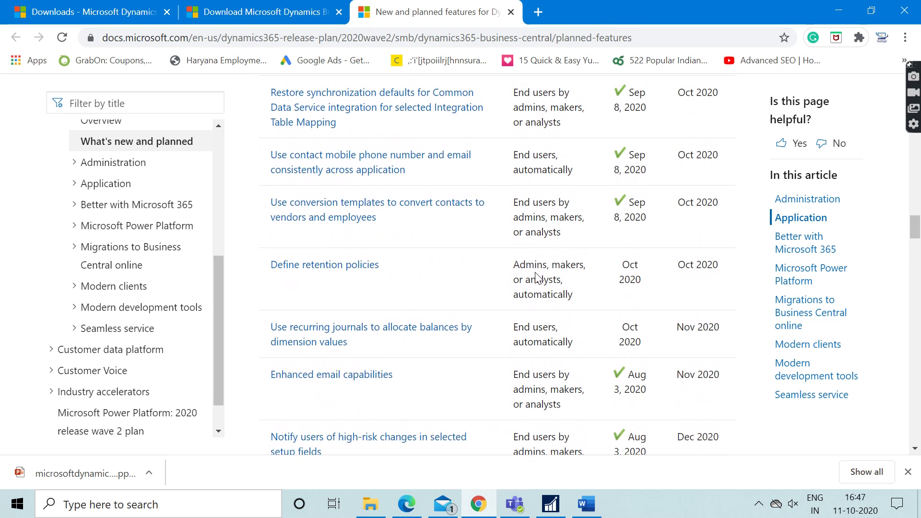
{"action": "scroll", "coordinate": [537, 276], "scroll_direction": "up", "scroll_amount": 5}
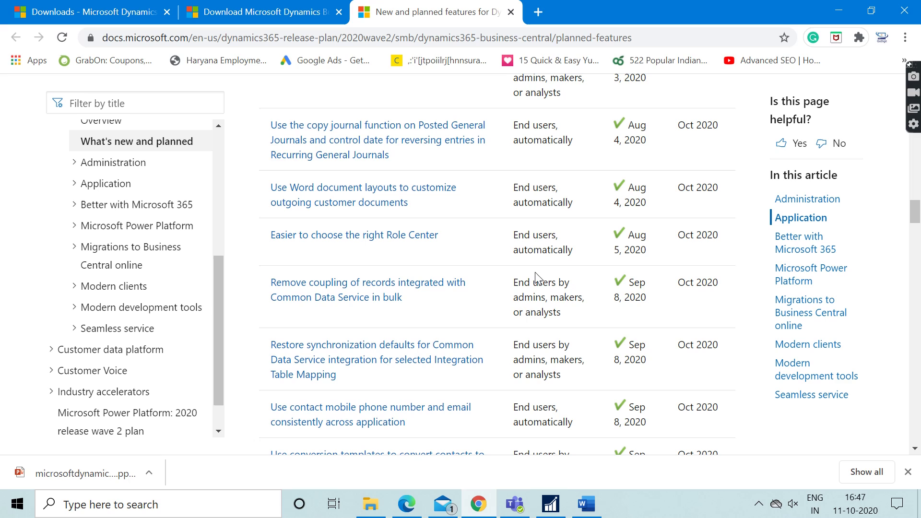
{"action": "scroll", "coordinate": [535, 330], "scroll_direction": "up", "scroll_amount": 2}
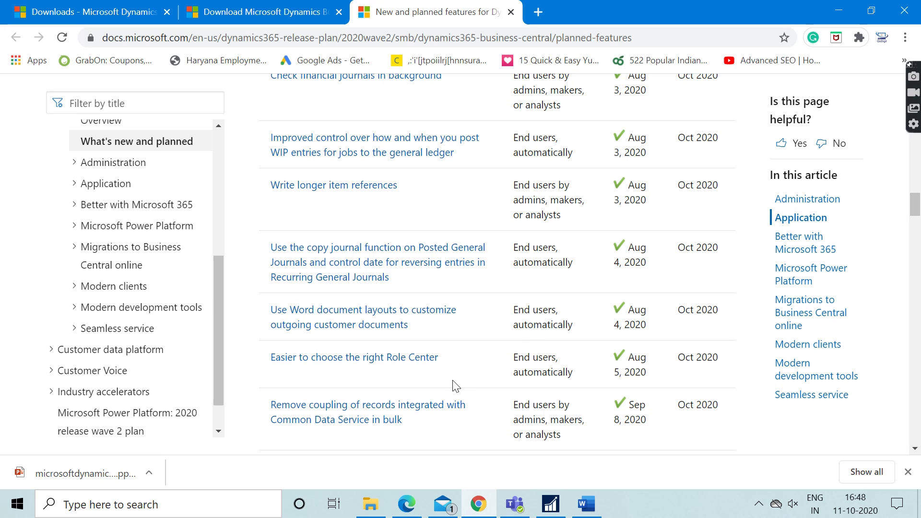
Switch to the CRONUS UK Ltd. Sales Order Processor Role Center and highlight the company name.
{"action": "left_click", "coordinate": [409, 511]}
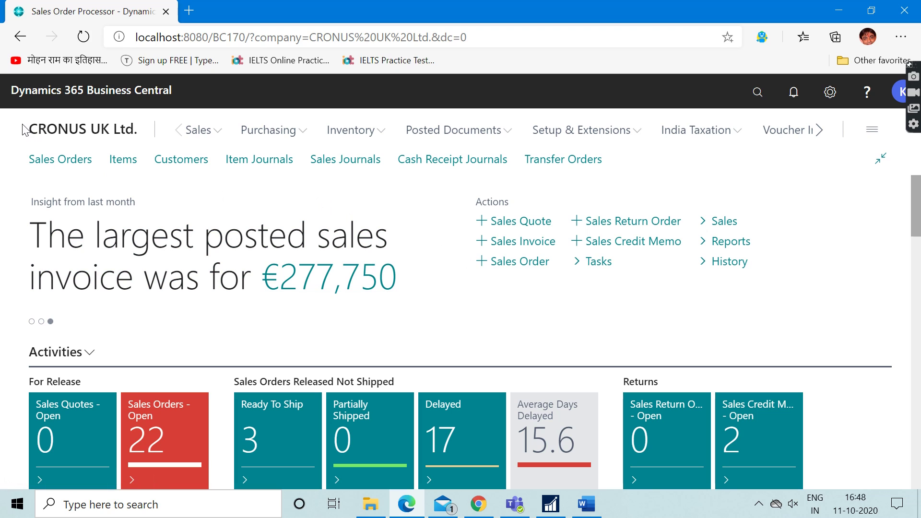
{"action": "left_click_drag", "start_coordinate": [25, 130], "coordinate": [139, 131]}
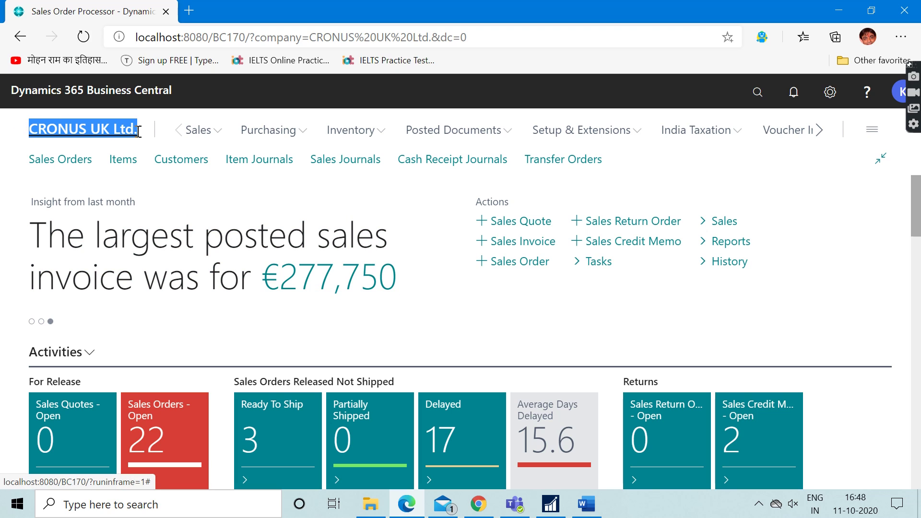
{"action": "left_click", "coordinate": [143, 140]}
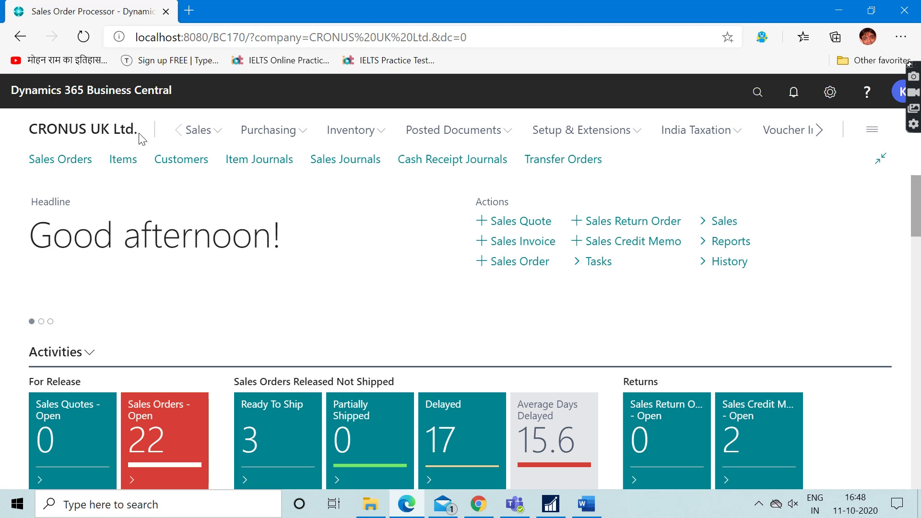
{"action": "triple_click", "coordinate": [141, 139]}
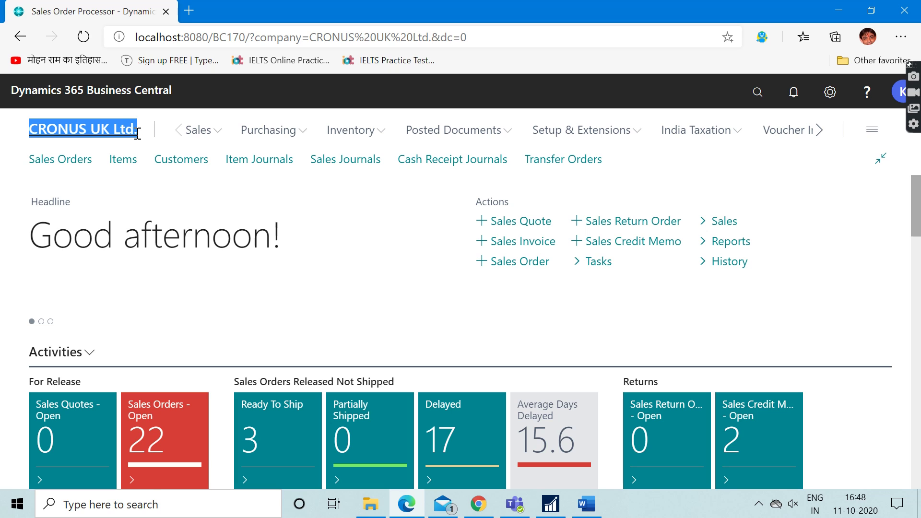
{"action": "left_click_drag", "start_coordinate": [140, 139], "coordinate": [97, 148]}
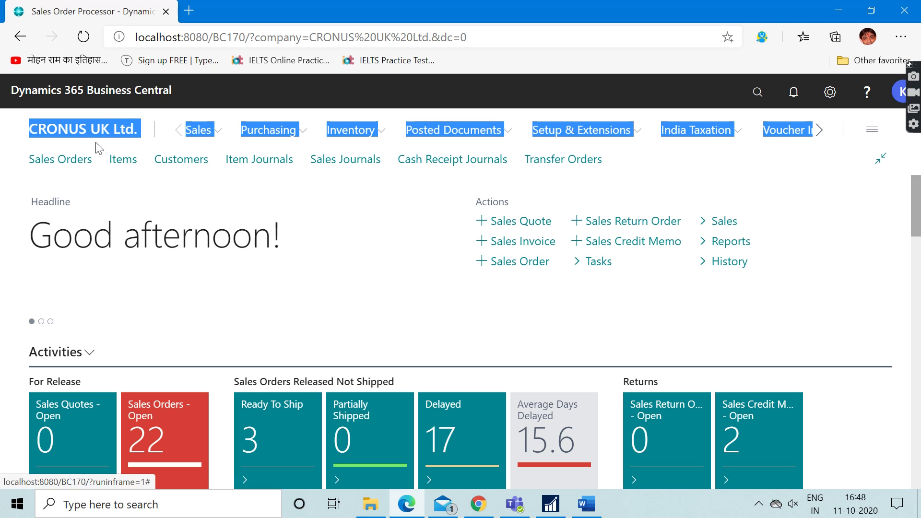
{"action": "left_click", "coordinate": [125, 143]}
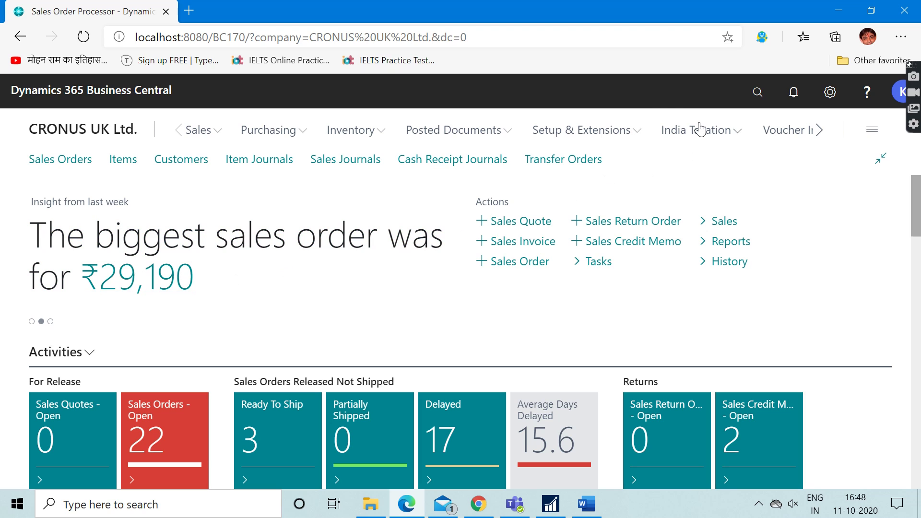
Browse India Taxation's GST, TDS and TCS setup menus, then show the settings menu.
{"action": "left_click", "coordinate": [739, 138]}
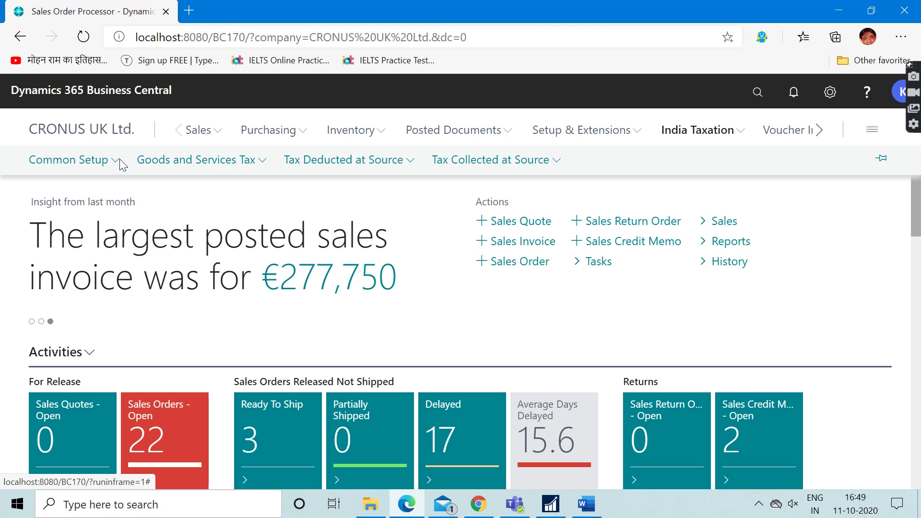
{"action": "left_click", "coordinate": [245, 166]}
{"action": "left_click", "coordinate": [244, 181]}
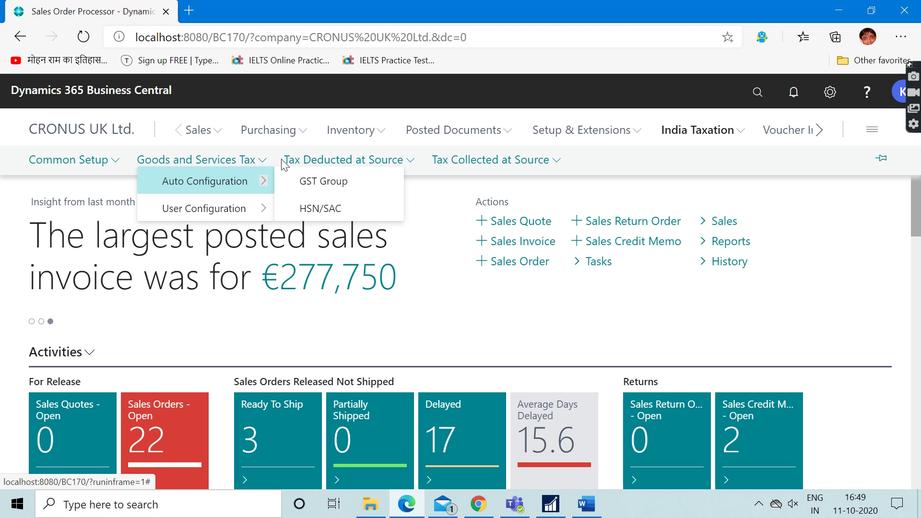
{"action": "left_click", "coordinate": [335, 162]}
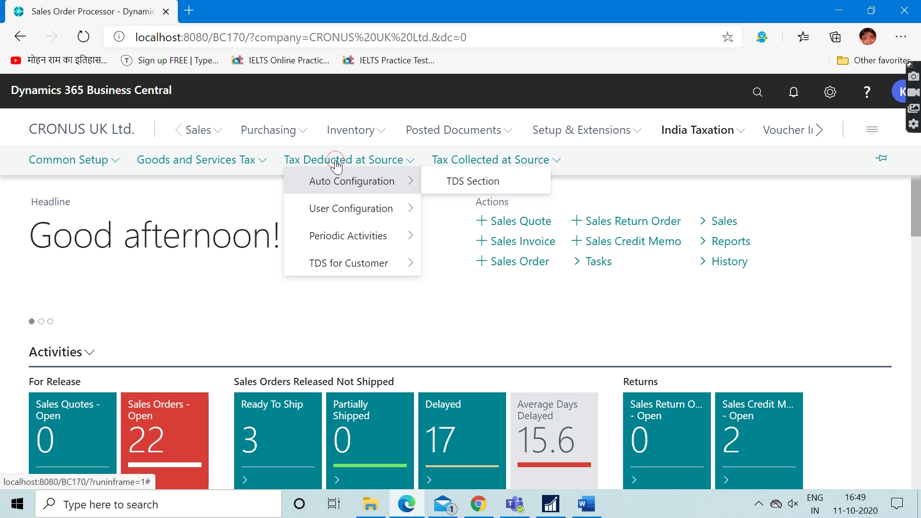
{"action": "left_click", "coordinate": [477, 160]}
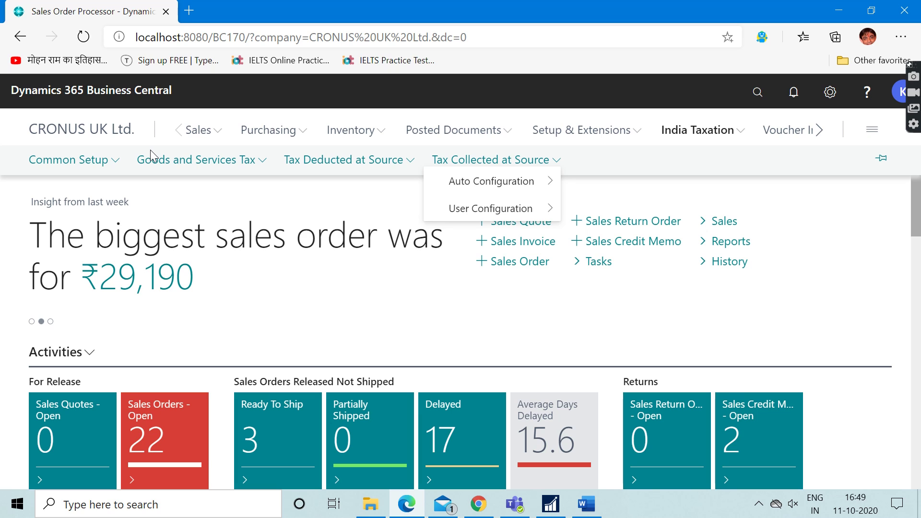
{"action": "left_click", "coordinate": [834, 99]}
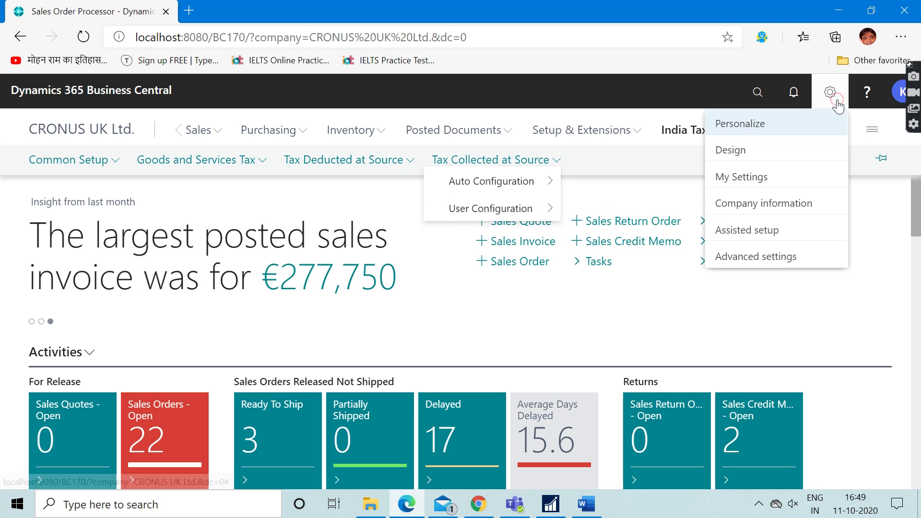
{"action": "left_click", "coordinate": [780, 204]}
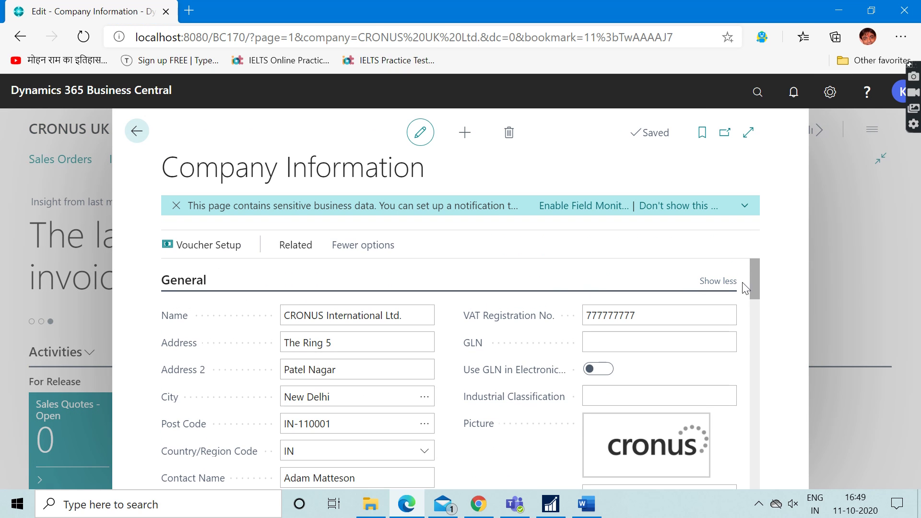
{"action": "scroll", "coordinate": [755, 287], "scroll_direction": "down", "scroll_amount": 1}
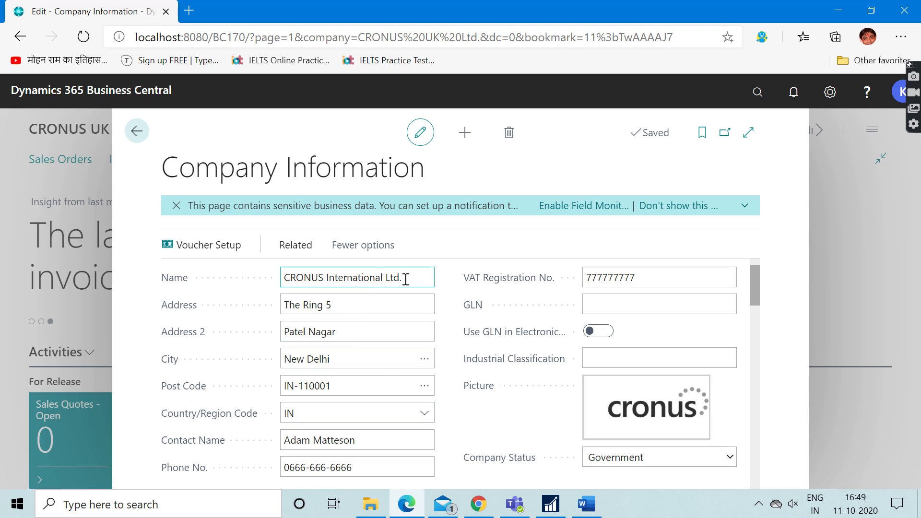
{"action": "left_click_drag", "start_coordinate": [406, 278], "coordinate": [331, 278]}
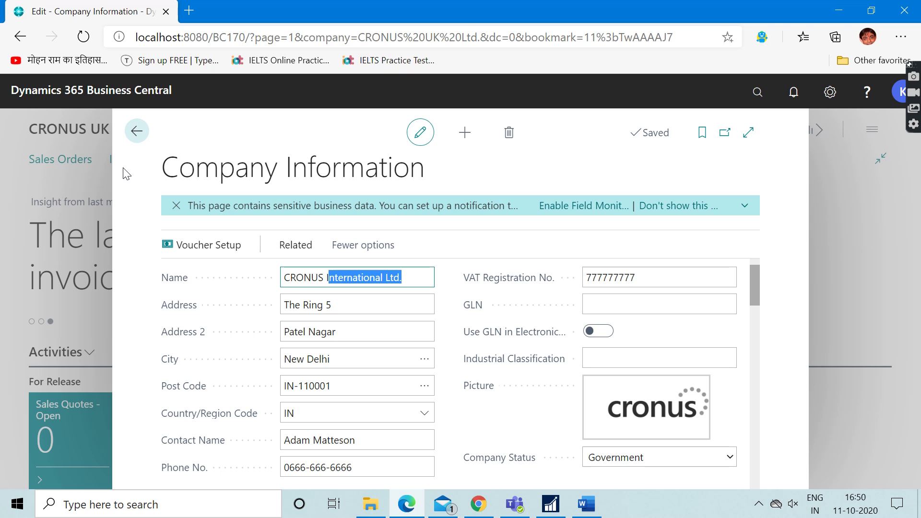
{"action": "left_click", "coordinate": [133, 143]}
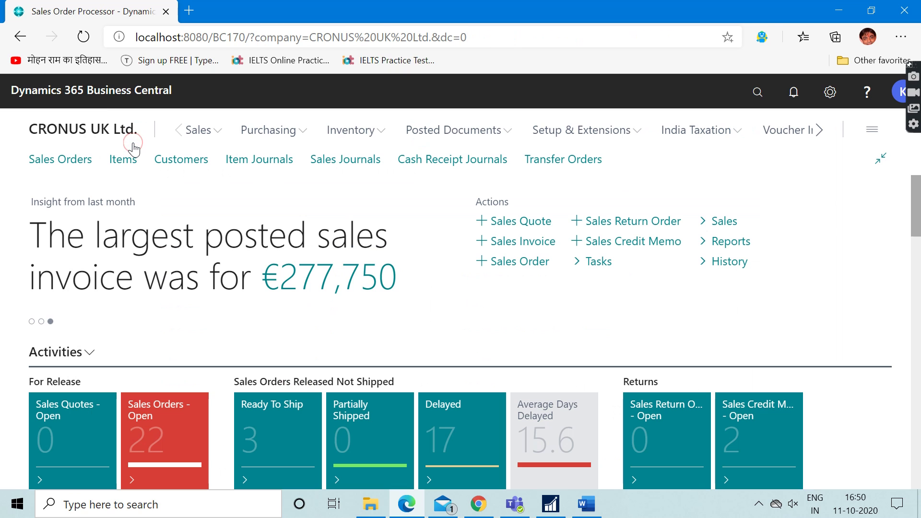
{"action": "scroll", "coordinate": [441, 285], "scroll_direction": "down", "scroll_amount": 2}
{"action": "scroll", "coordinate": [444, 285], "scroll_direction": "down", "scroll_amount": 7}
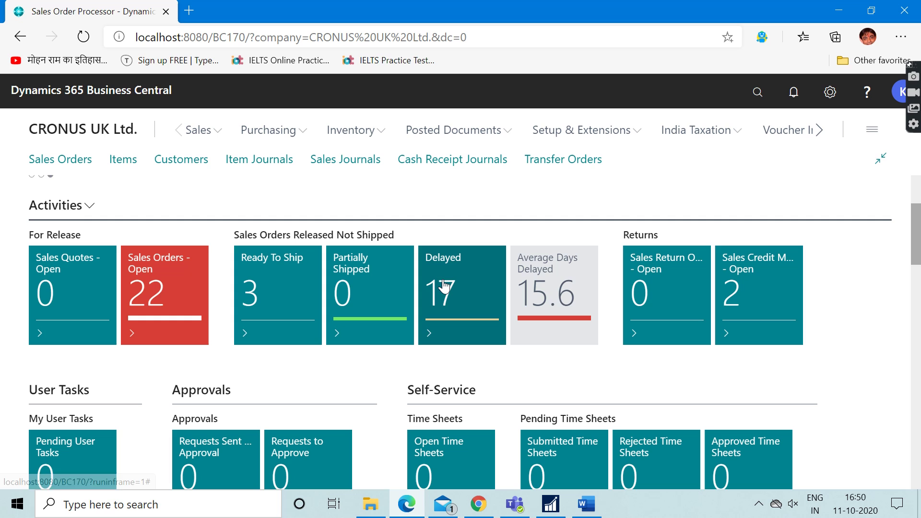
{"action": "scroll", "coordinate": [443, 285], "scroll_direction": "down", "scroll_amount": 4}
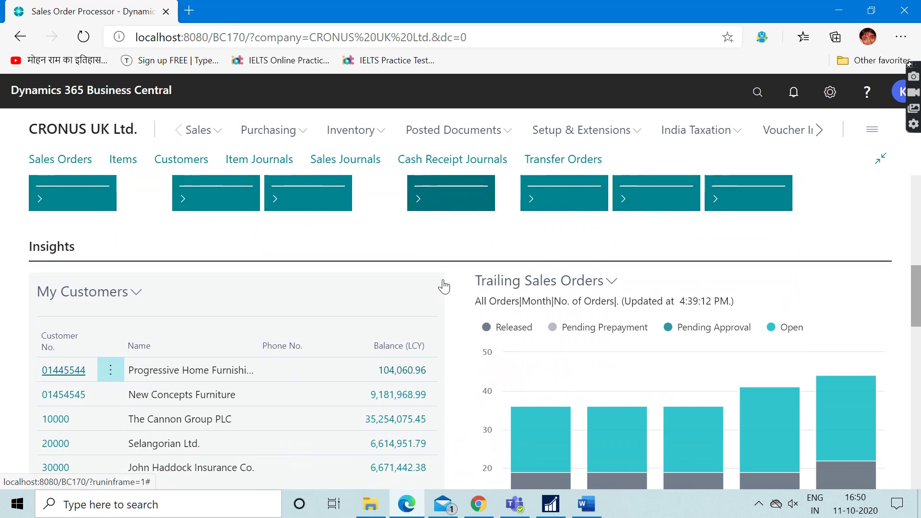
{"action": "scroll", "coordinate": [444, 287], "scroll_direction": "down", "scroll_amount": 7}
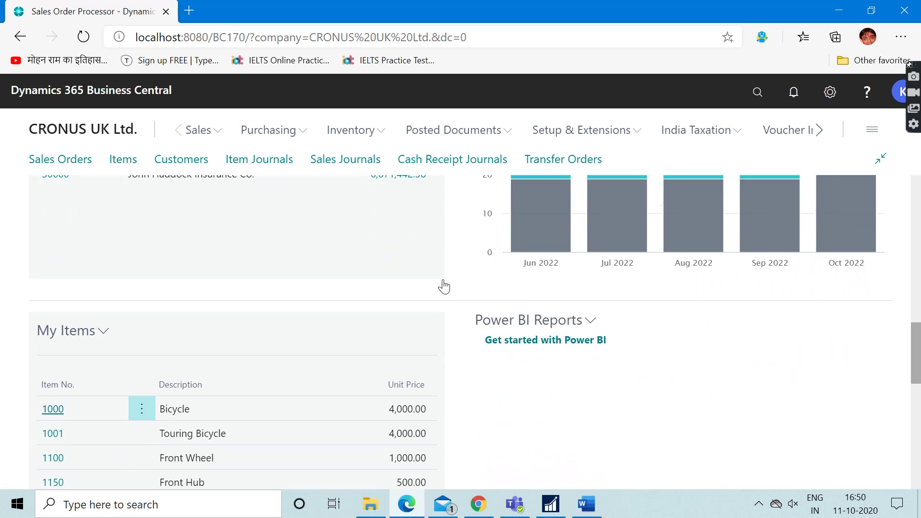
{"action": "scroll", "coordinate": [443, 286], "scroll_direction": "up", "scroll_amount": 20}
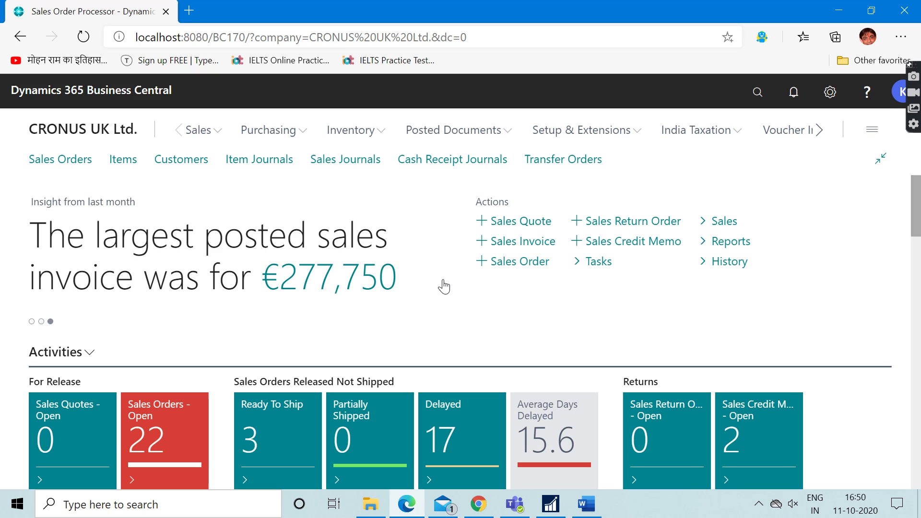